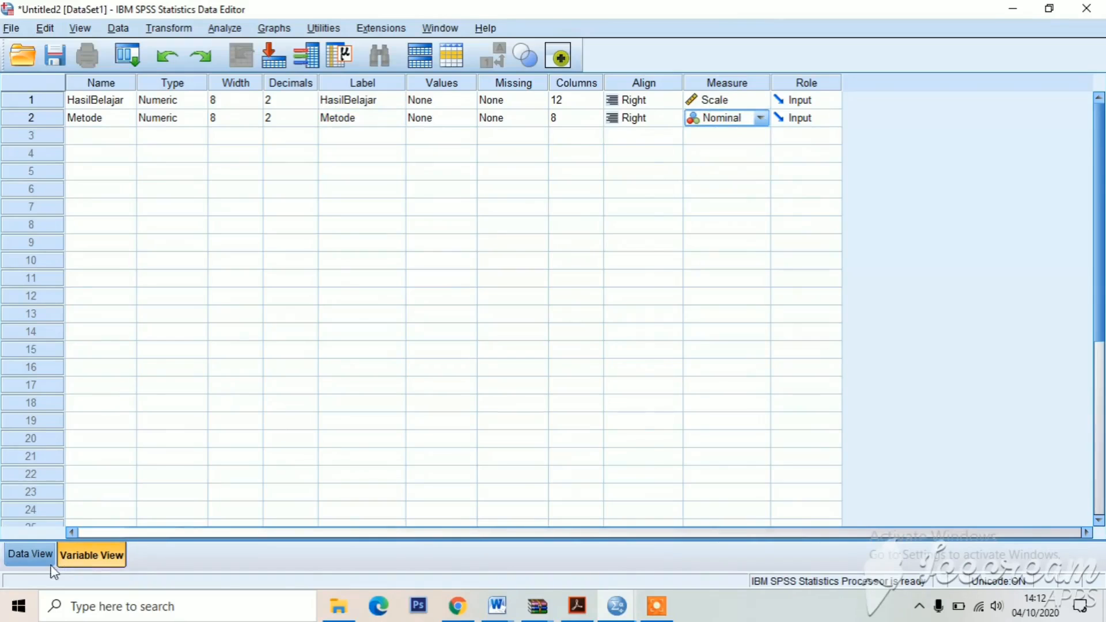
# Step: Enter HasilBelajar 19, 19, 20, 16, 18, 21, 18, 18, 15, 20 (Metode 1) and 18, 15, 10, 11, 15, 18, 10, 14, 15, 17 (Metode 2)
pyautogui.click(18, 556)
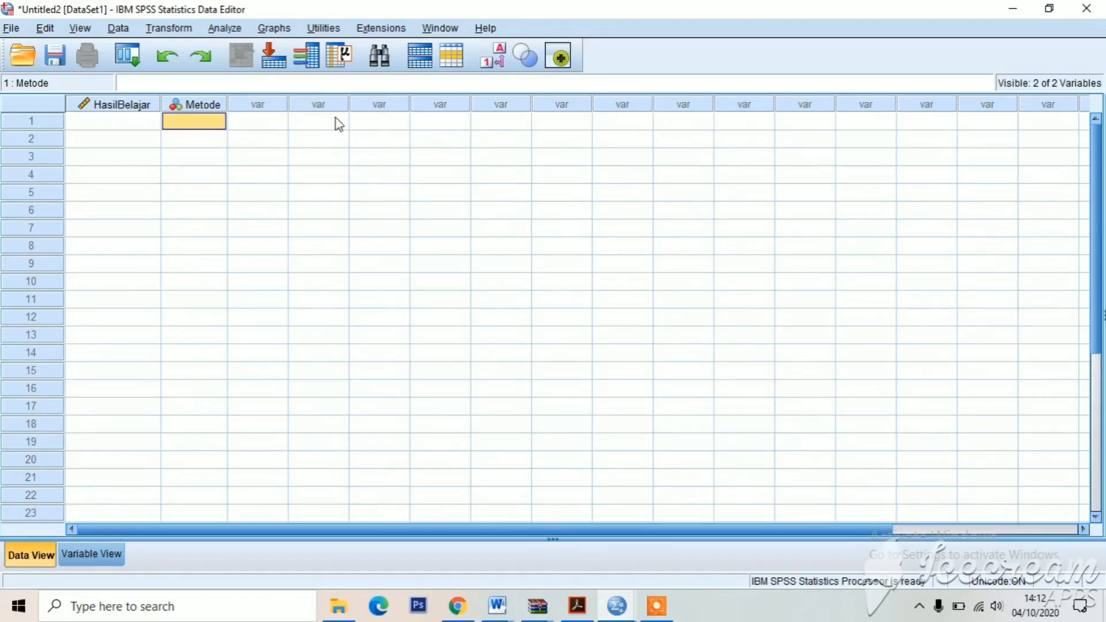
pyautogui.click(138, 129)
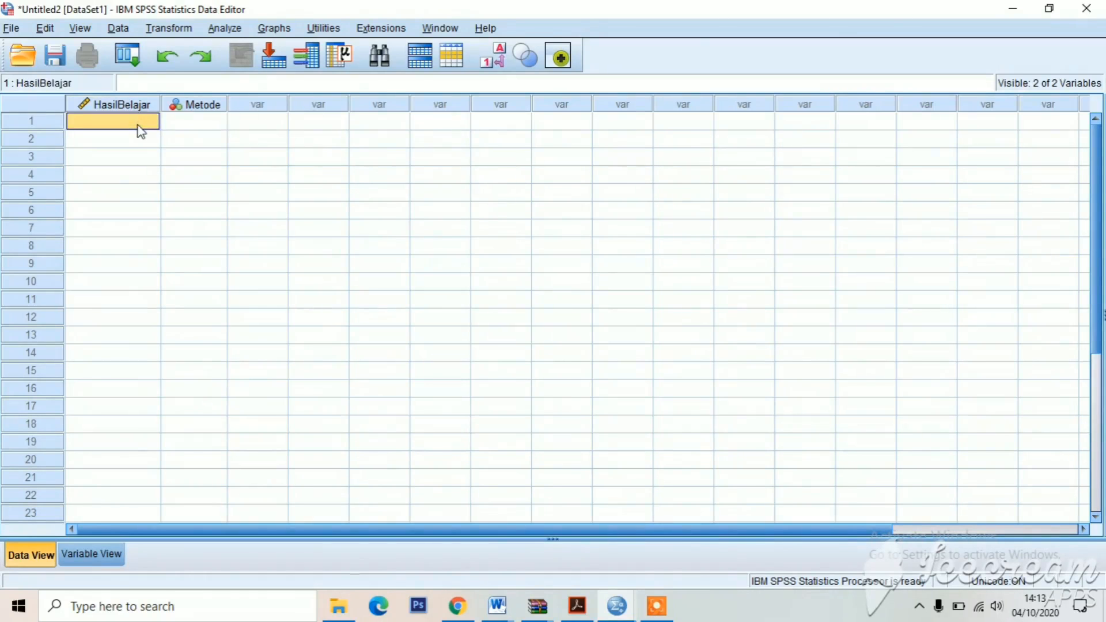
pyautogui.write('19.00\t1.00 19.00\t1.00 20.00\t1.00 16.00\t1.00 18.00\t1.00 21.00\t1.00 18.00\t1.00 18.00\t1.00 15.00\t1.00 20.00\t1.00 18.00\t2.00 15.00\t2.00 10.00\t2.00 11.00\t2.00 15.00\t2.00 18.00\t2.00 10.00\t2.00 14.00\t2.00 15.00\t2.00 17.00\t2.00')
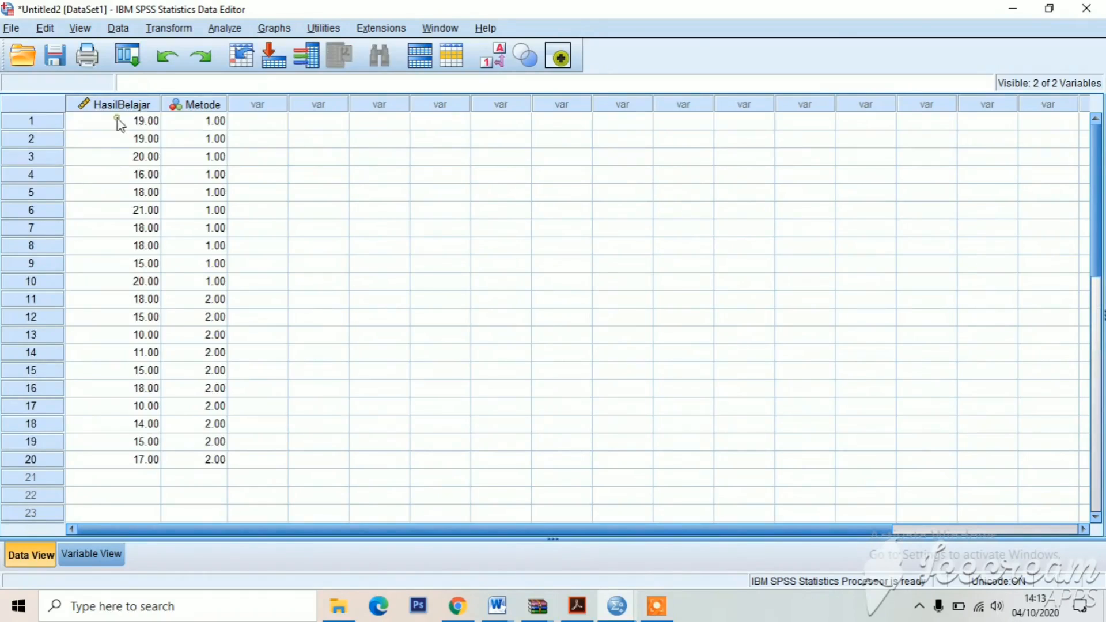
pyautogui.moveTo(119, 122); pyautogui.dragTo(153, 149)
pyautogui.click(192, 188)
pyautogui.click(369, 156)
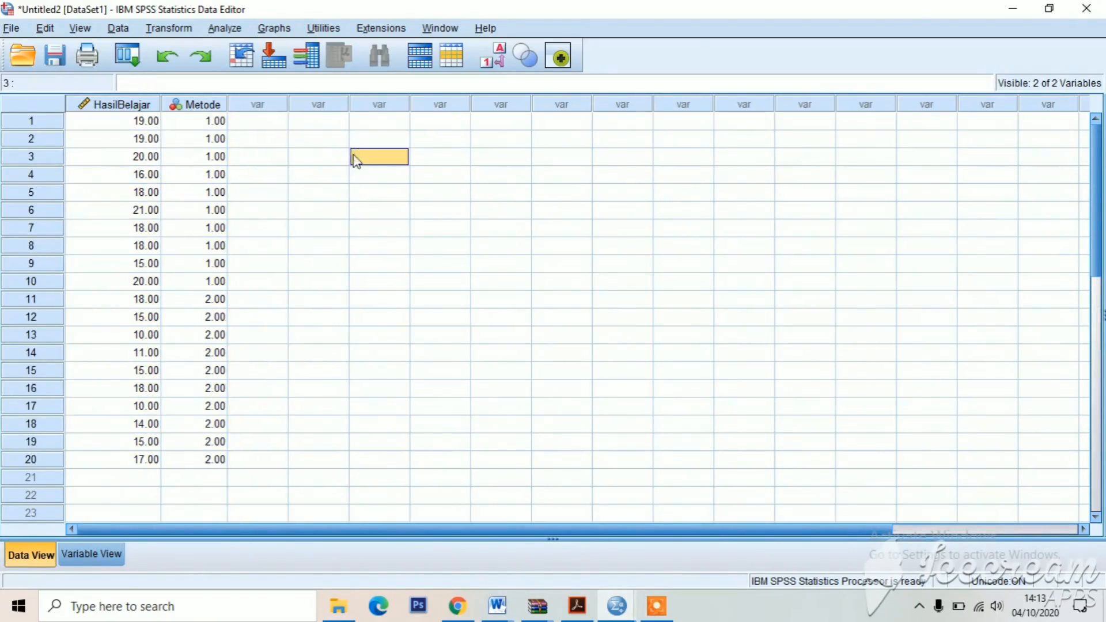
# Step: Set up an Independent-Samples T Test with HasilBelajar as the test variable and Metode as the grouping variable
pyautogui.click(224, 30)
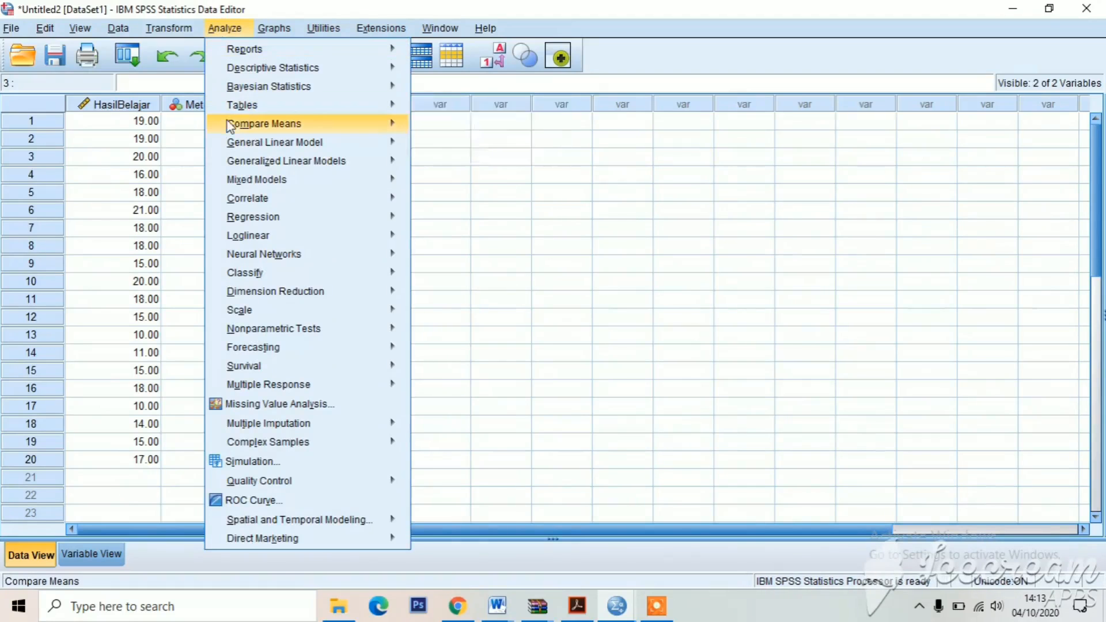
pyautogui.moveTo(228, 122)
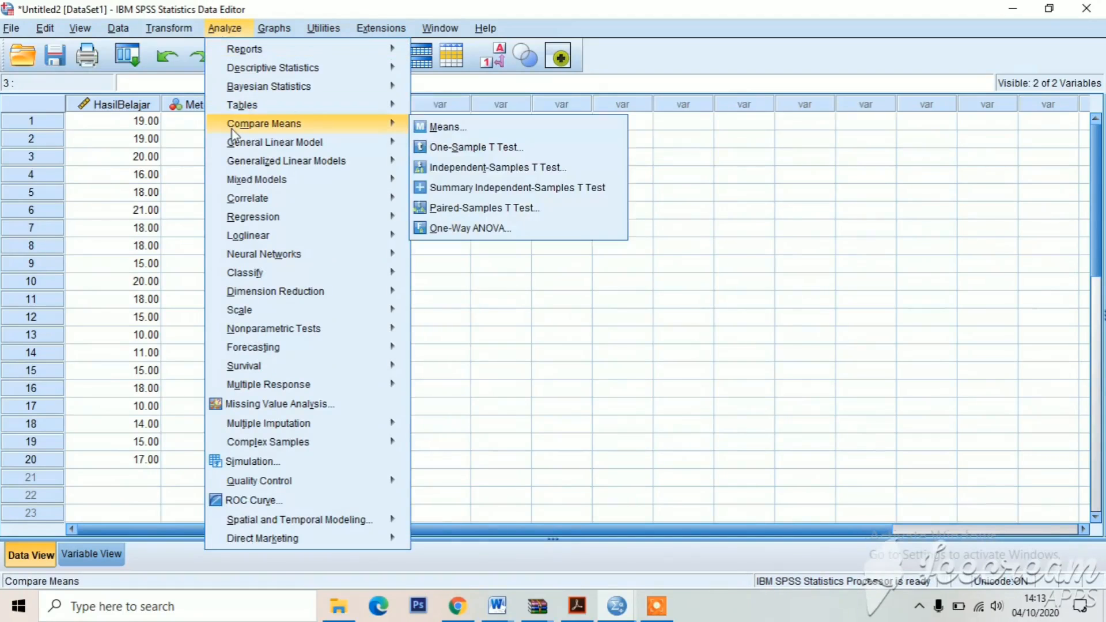
pyautogui.click(435, 168)
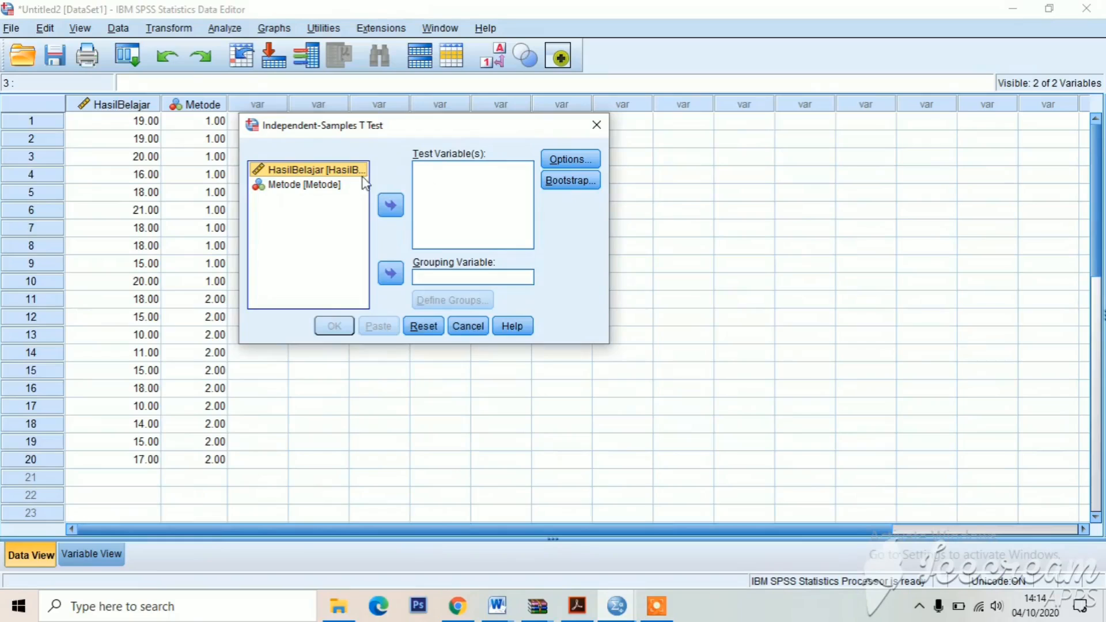
pyautogui.click(391, 205)
pyautogui.click(324, 170)
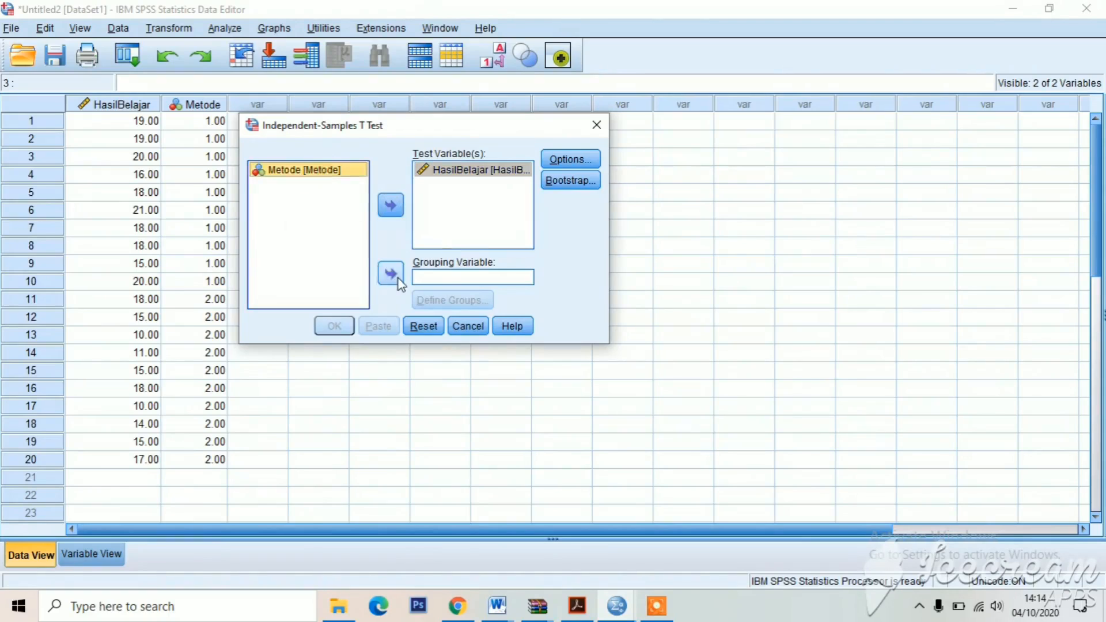
pyautogui.click(390, 273)
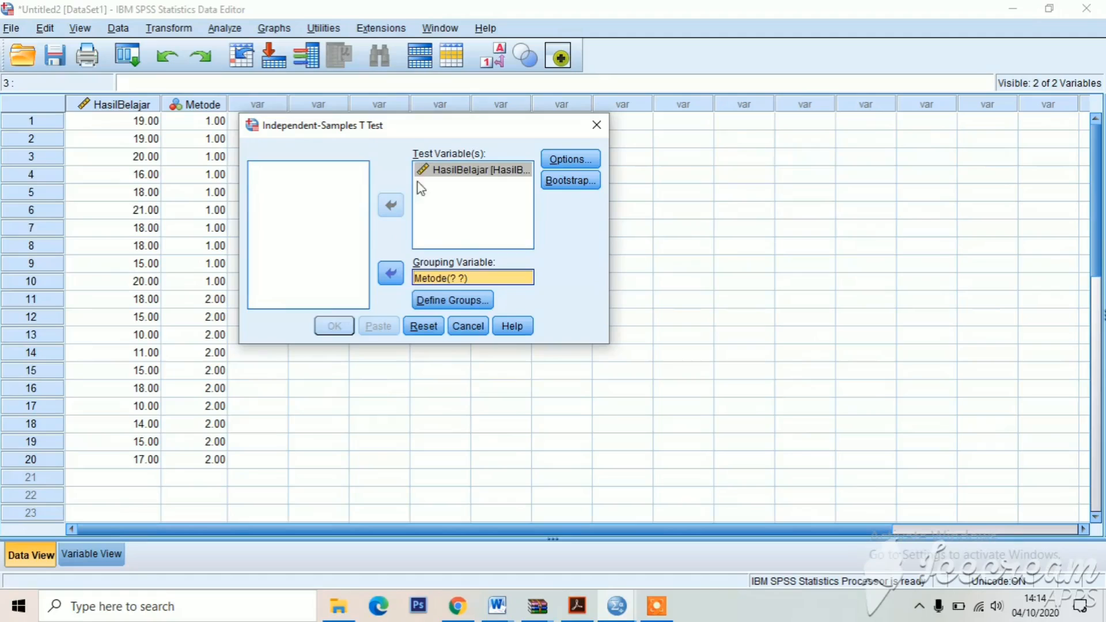
# Step: Define the Metode groups with the specified values 1 for Group 1 and 2 for Group 2
pyautogui.click(448, 301)
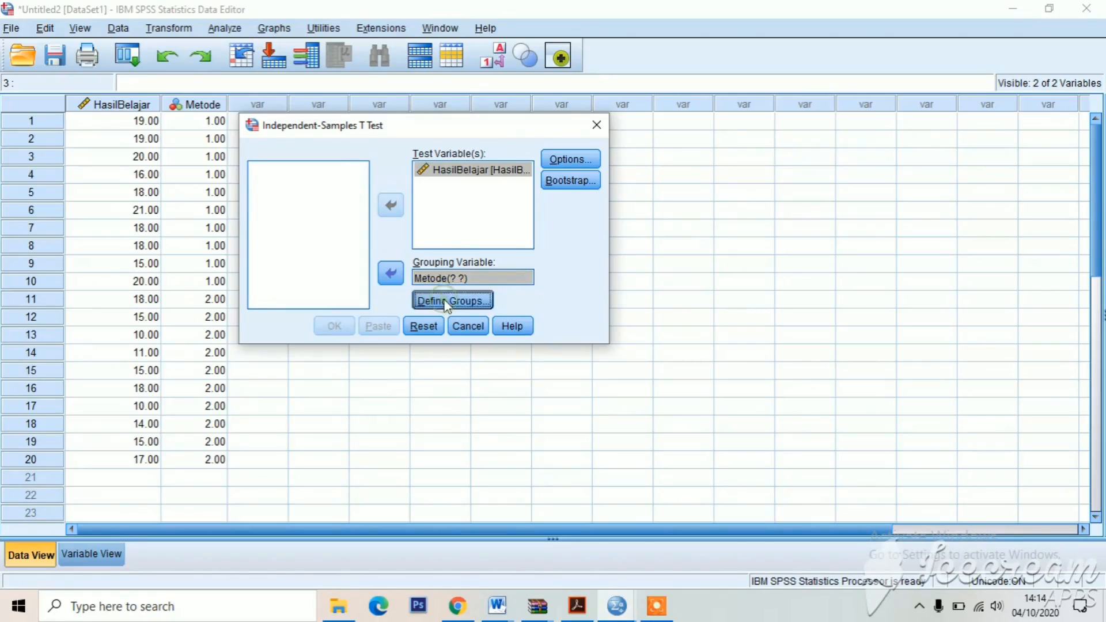
pyautogui.click(421, 213)
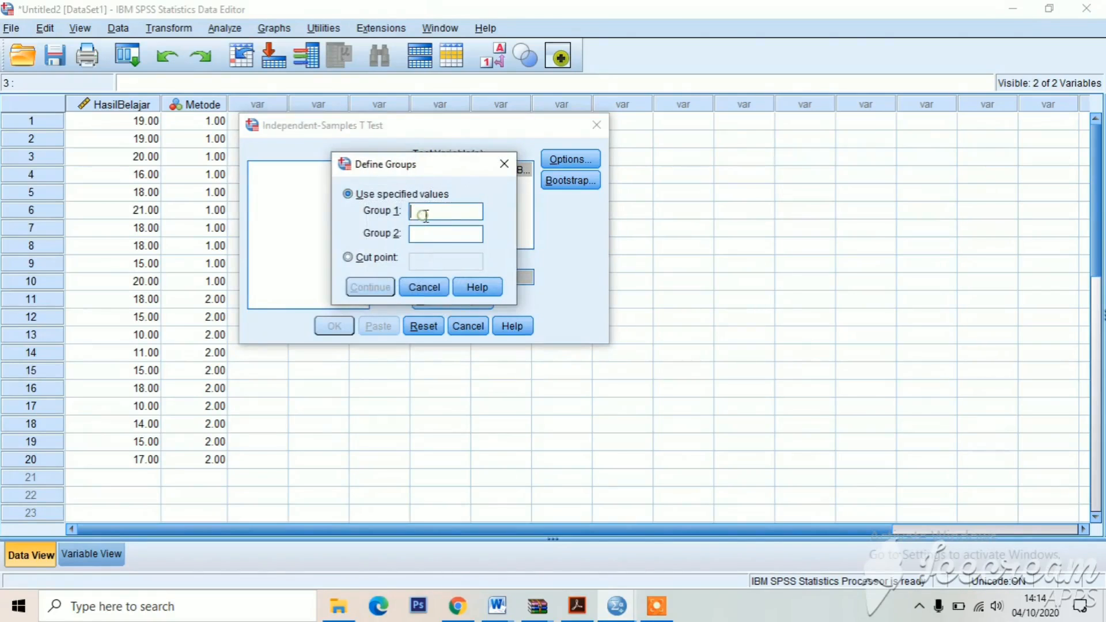
pyautogui.click(426, 234)
pyautogui.write('2')
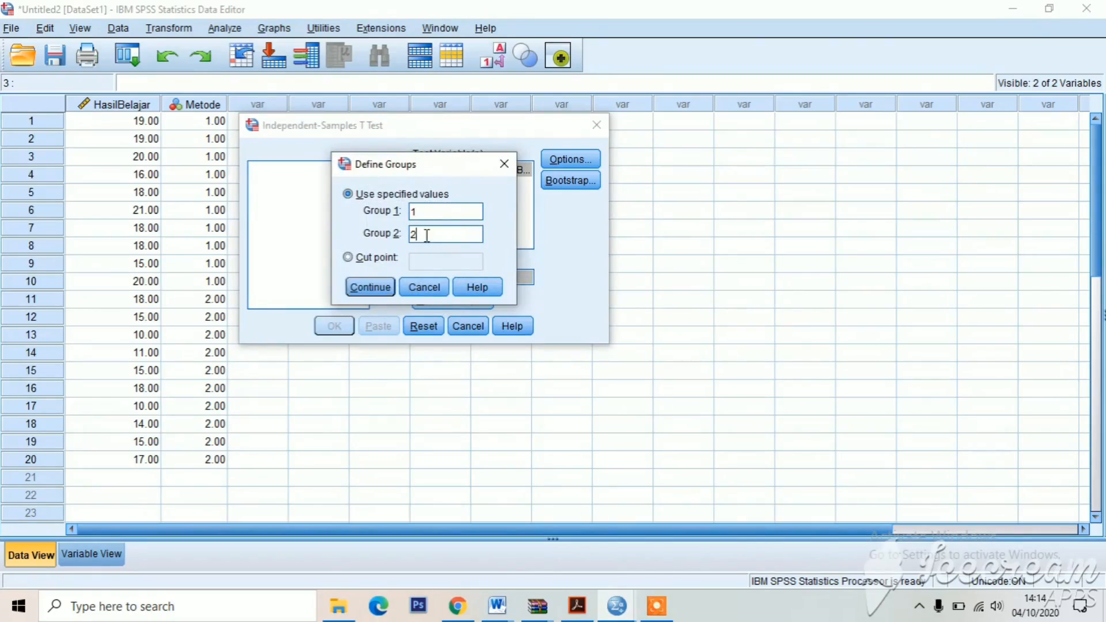
pyautogui.click(380, 287)
# Step: Run the independent-samples t test and maximize the output window to review its tables
pyautogui.click(338, 326)
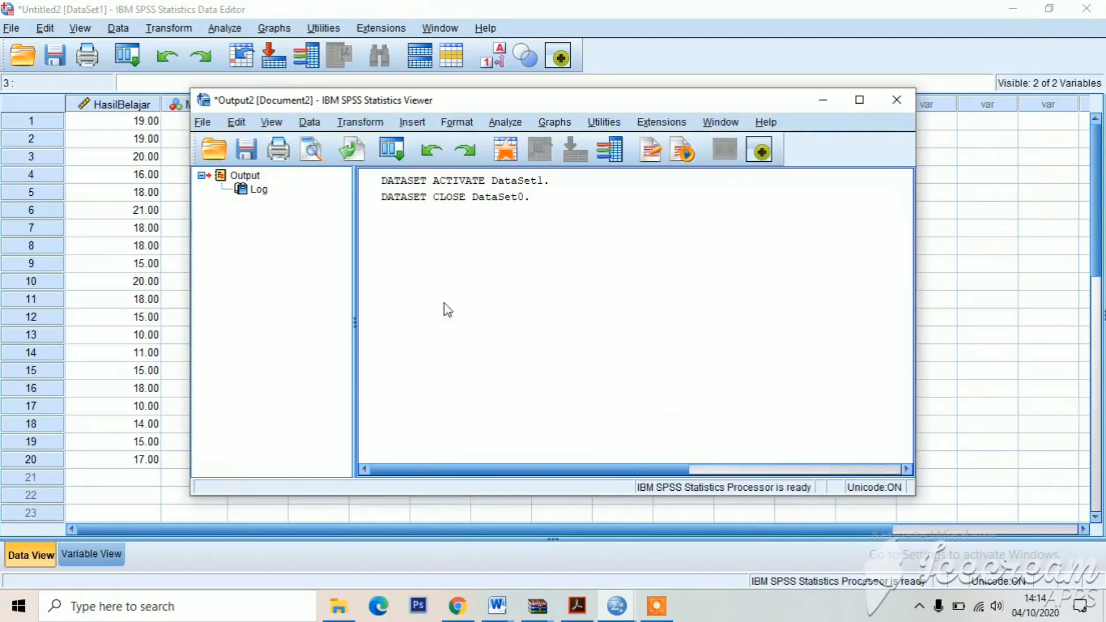
pyautogui.click(860, 100)
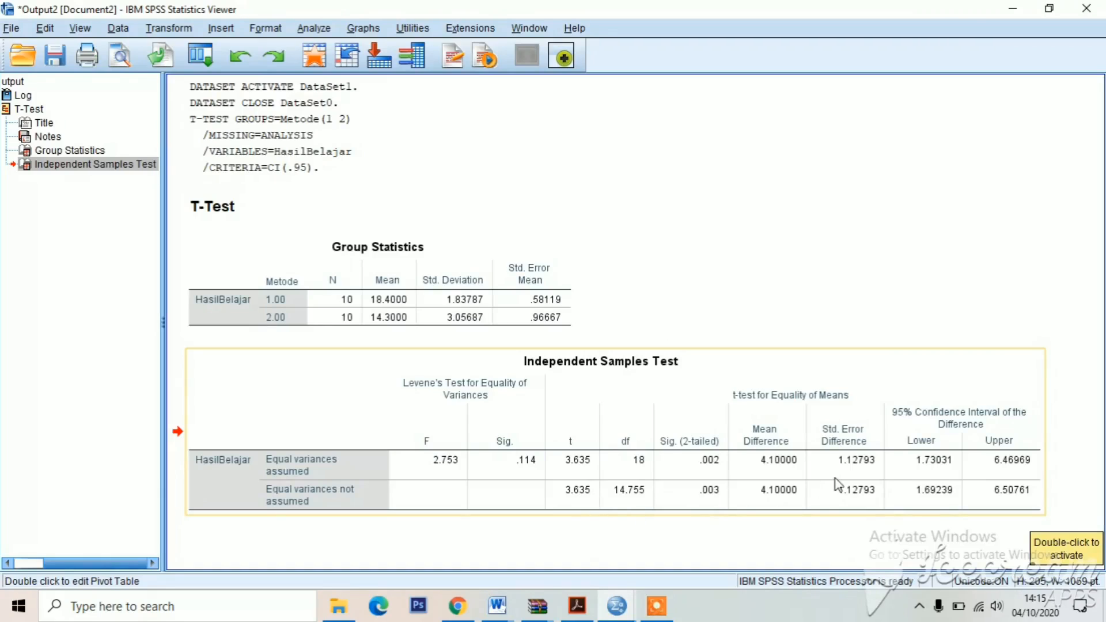
pyautogui.click(905, 275)
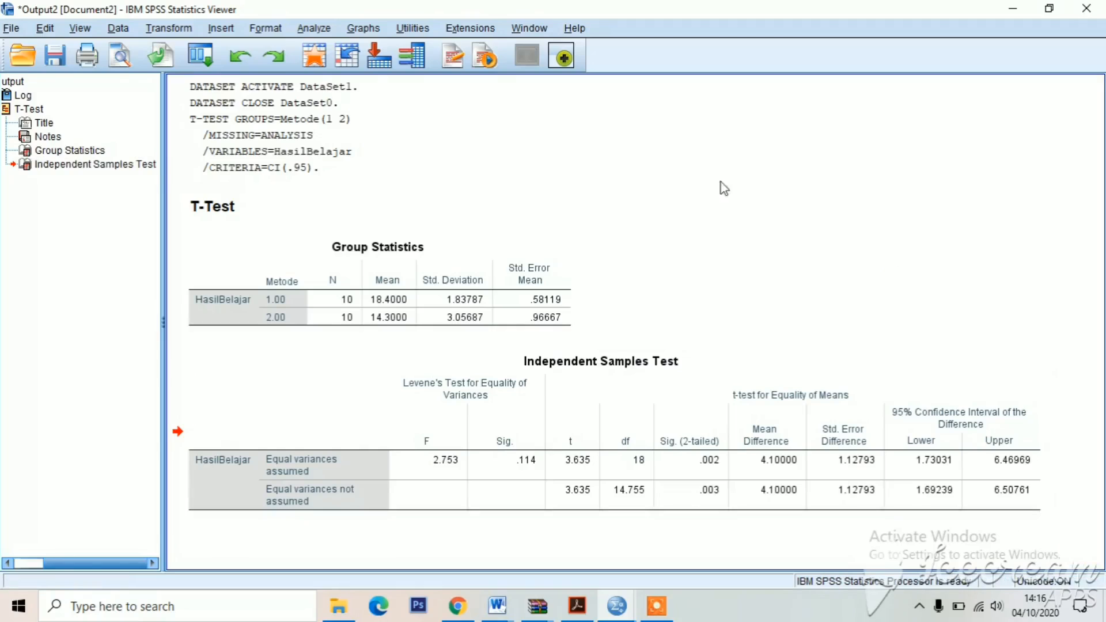
# Step: Create a new dataset with Scale variables Sebelum and Sesudah, labelled Sebelum Pelatihan and Sesudah Pelatihan
pyautogui.click(12, 29)
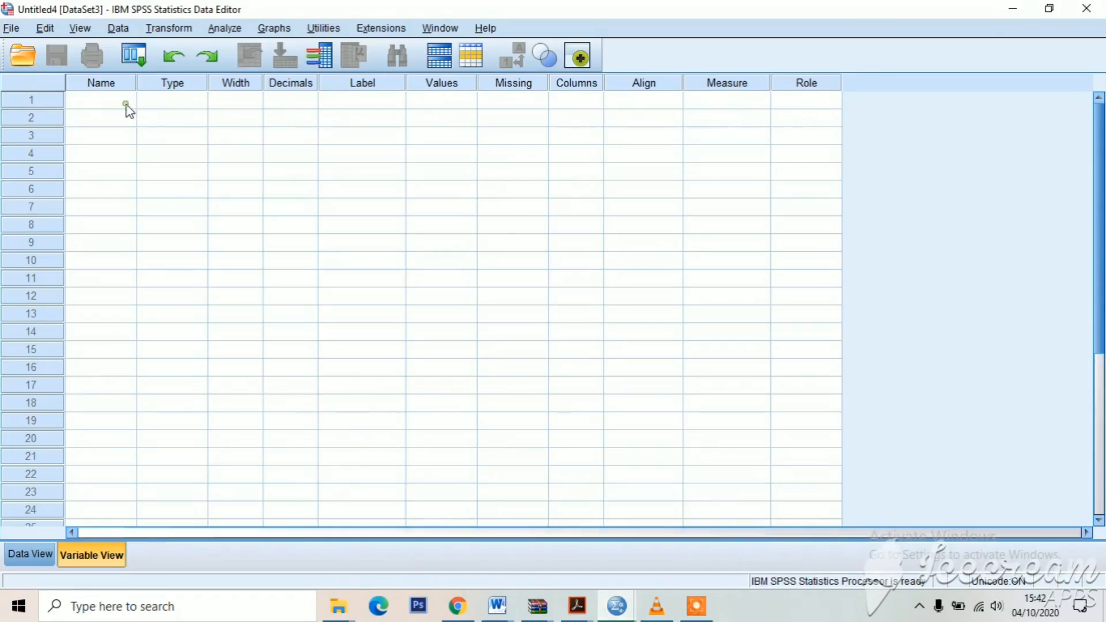
pyautogui.click(127, 105)
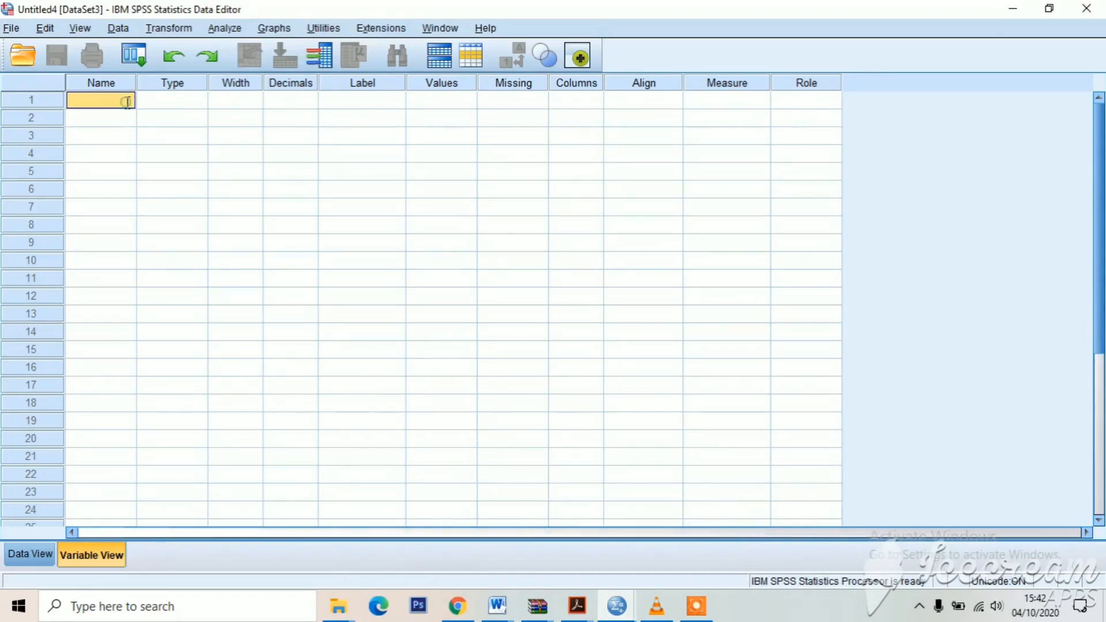
pyautogui.click(126, 102)
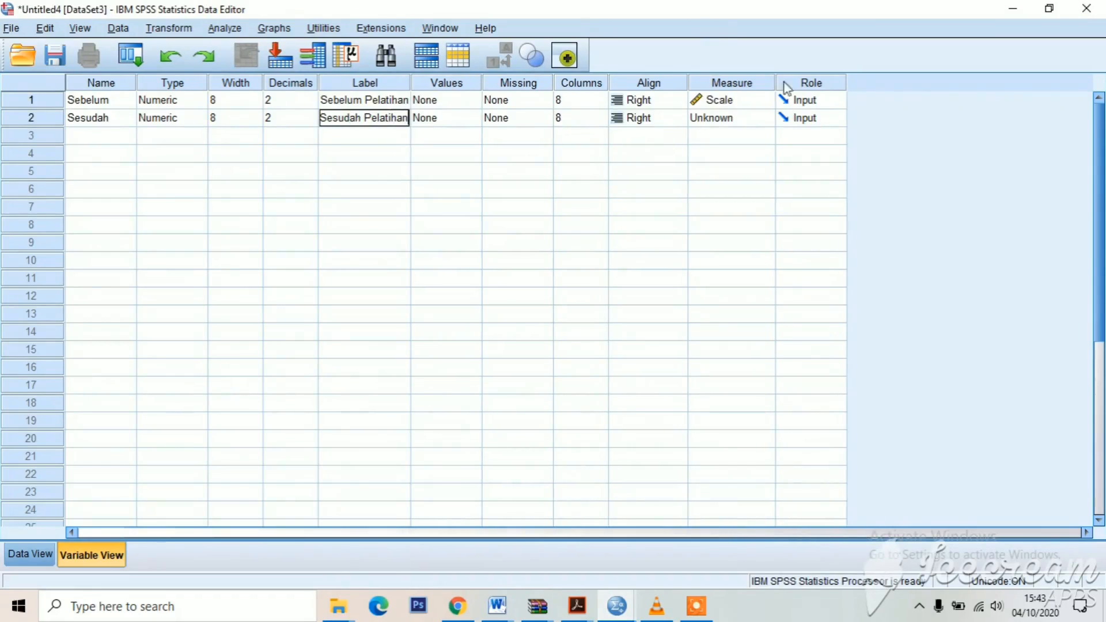
pyautogui.click(765, 117)
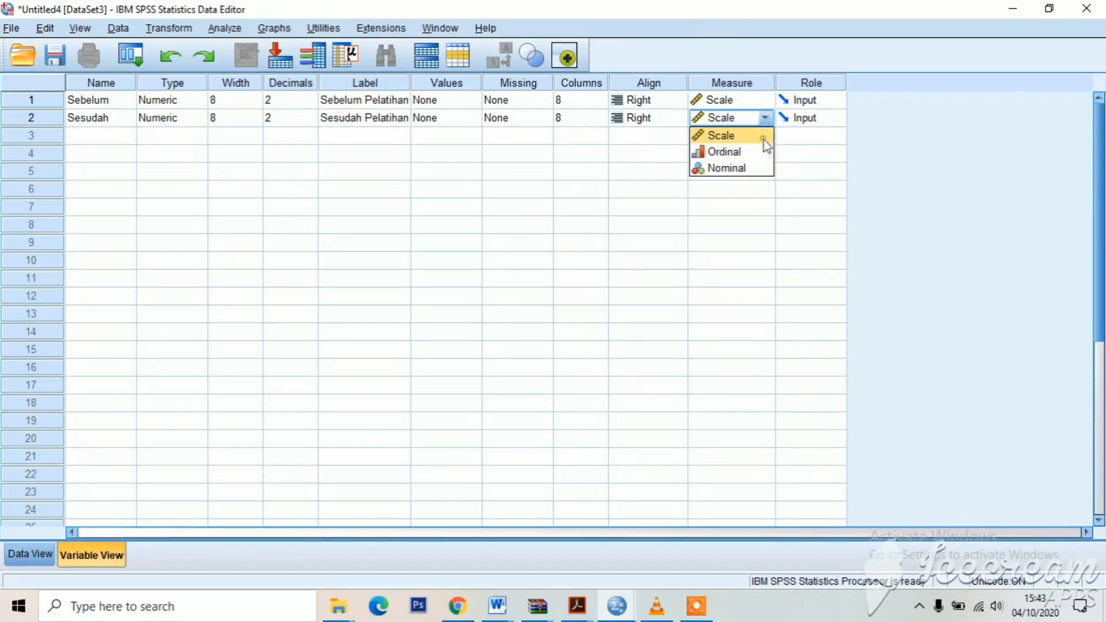
pyautogui.click(764, 139)
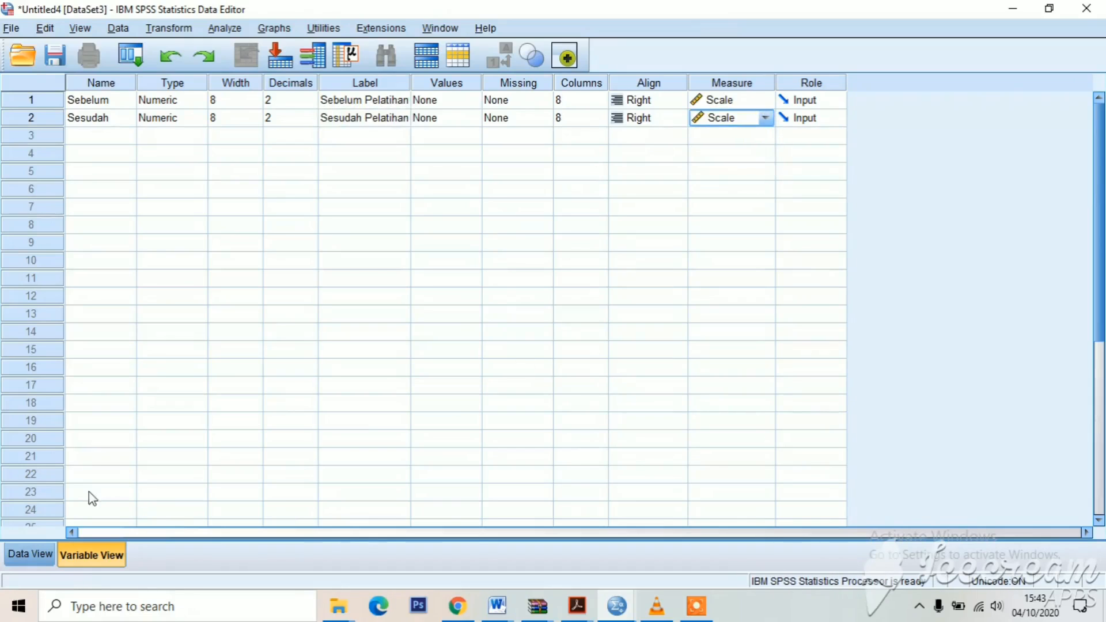
# Step: Enter the Sebelum/Sesudah pairs 25/33, 28/35, 32/30, 36/34, 35/38, 28/36, 22/35, 27/35, 37/42, 24/28, 18/22, 24/24, 19/25, 28/36, 25/29 in the data grid
pyautogui.click(33, 556)
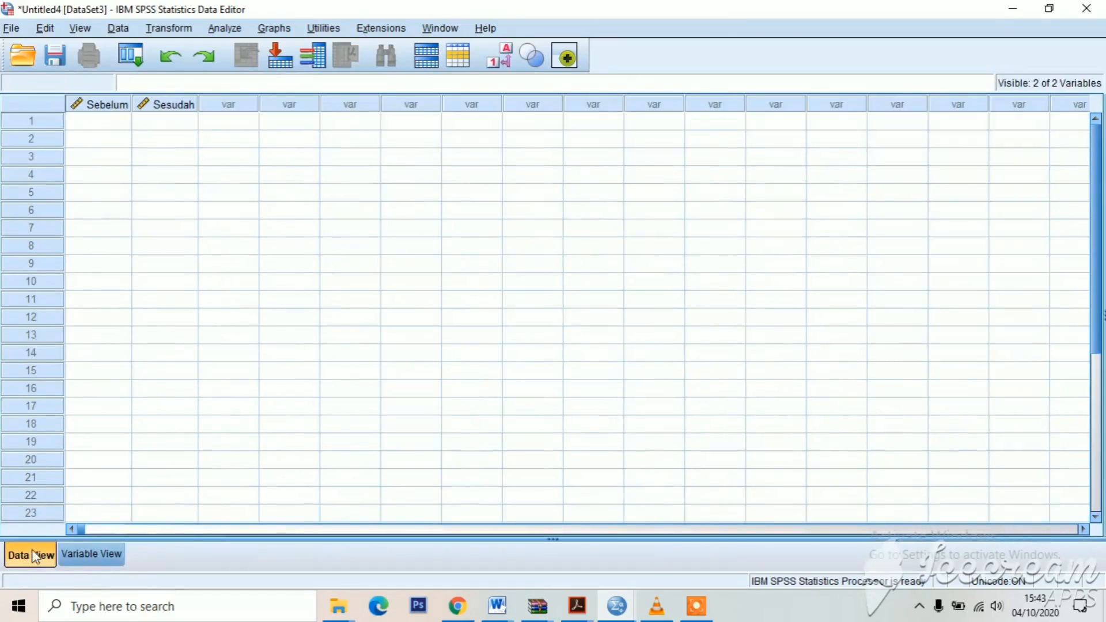
pyautogui.click(118, 106)
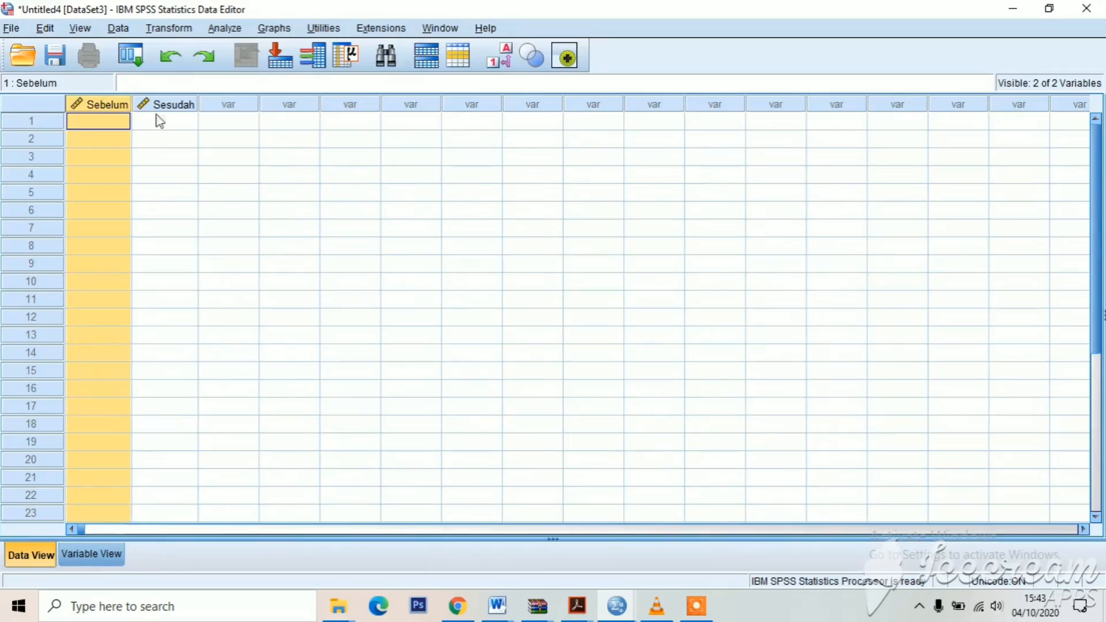
pyautogui.click(159, 106)
pyautogui.click(128, 127)
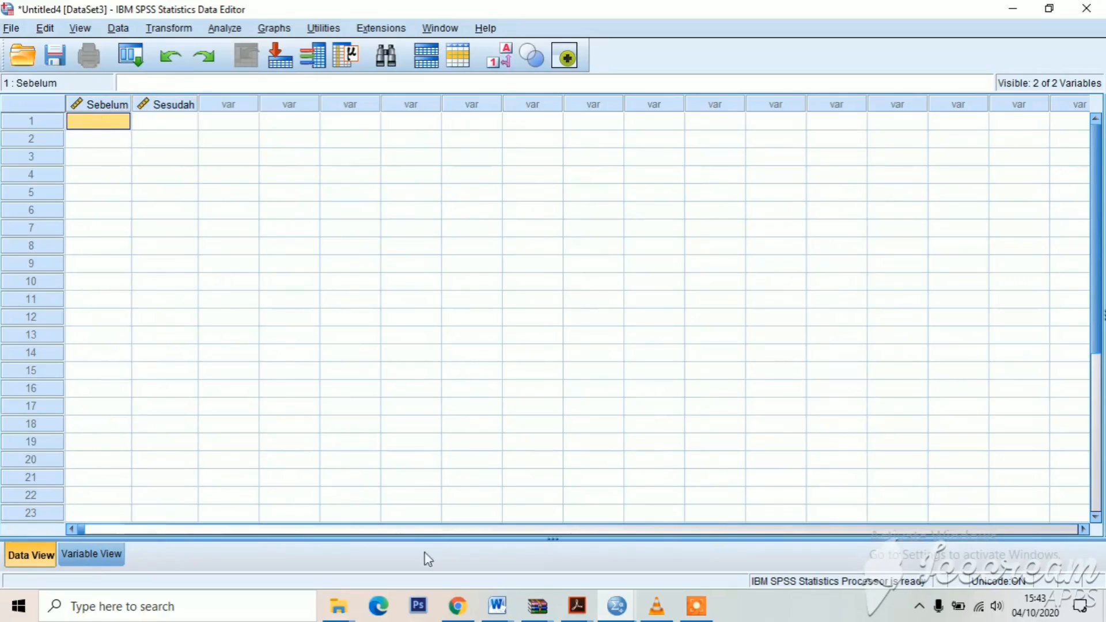
pyautogui.write('25.00\t33.00 28.00\t35.00 32.00\t30.00 36.00\t34.00 35.00\t38.00 28.00\t36.00 22.00\t35.00 27.00\t35.00 37.00\t42.00 24.00\t28.00 18.00\t22.00 24.00\t24.00 19.00\t25.00 28.00\t36.00 25.00\t29.00')
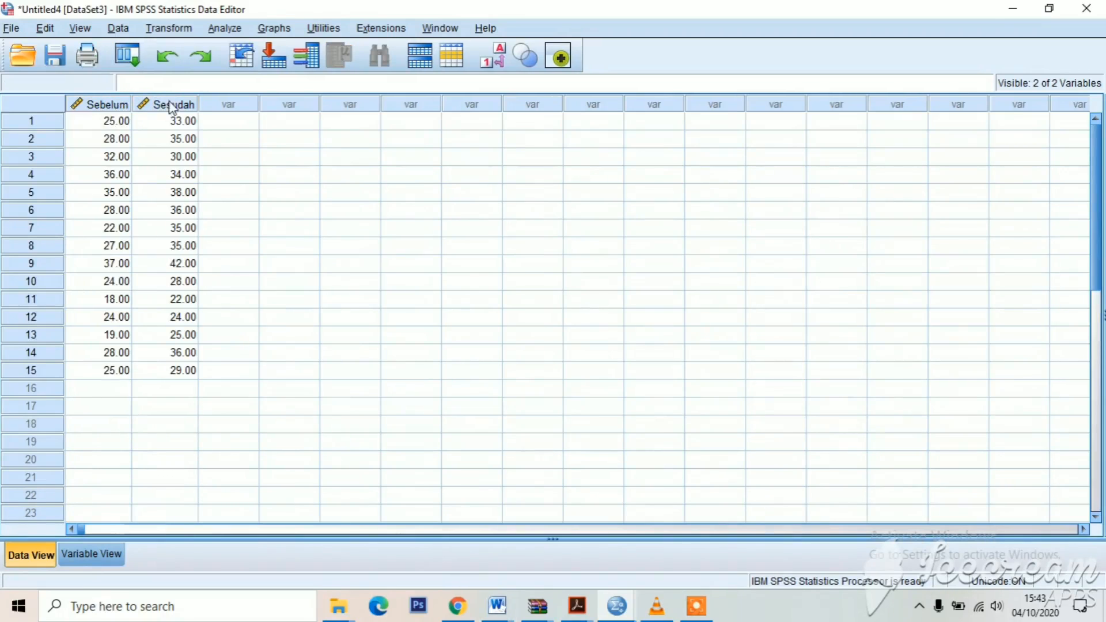
# Step: Set up a Paired-Samples T Test with Sebelum Pelatihan as Variable1 and Sesudah Pelatihan as Variable2 of pair 1
pyautogui.click(218, 29)
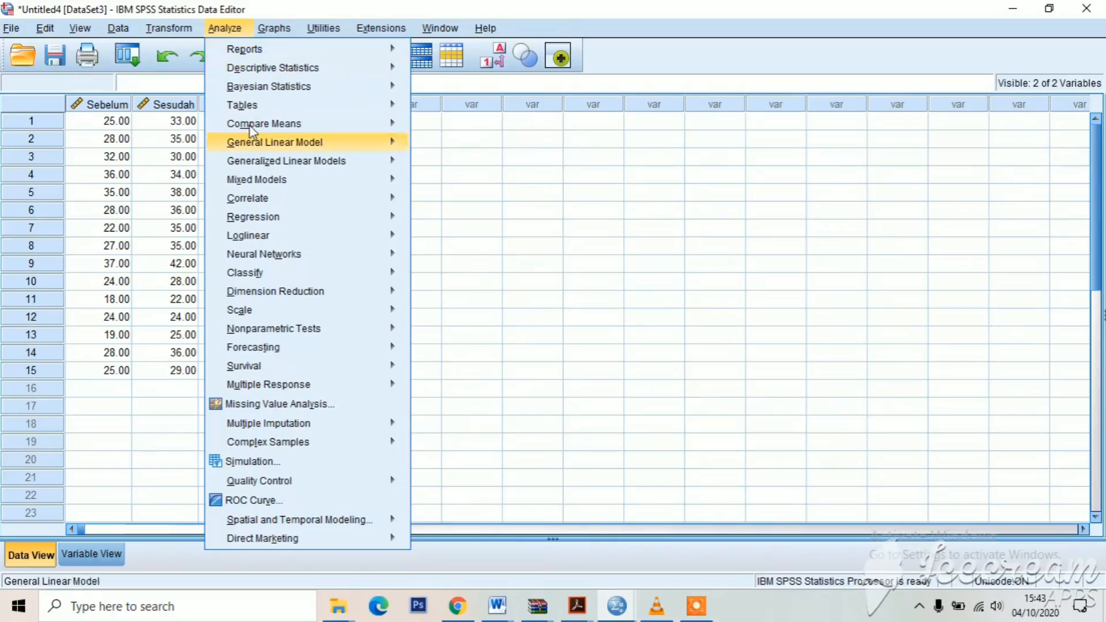
pyautogui.moveTo(249, 126)
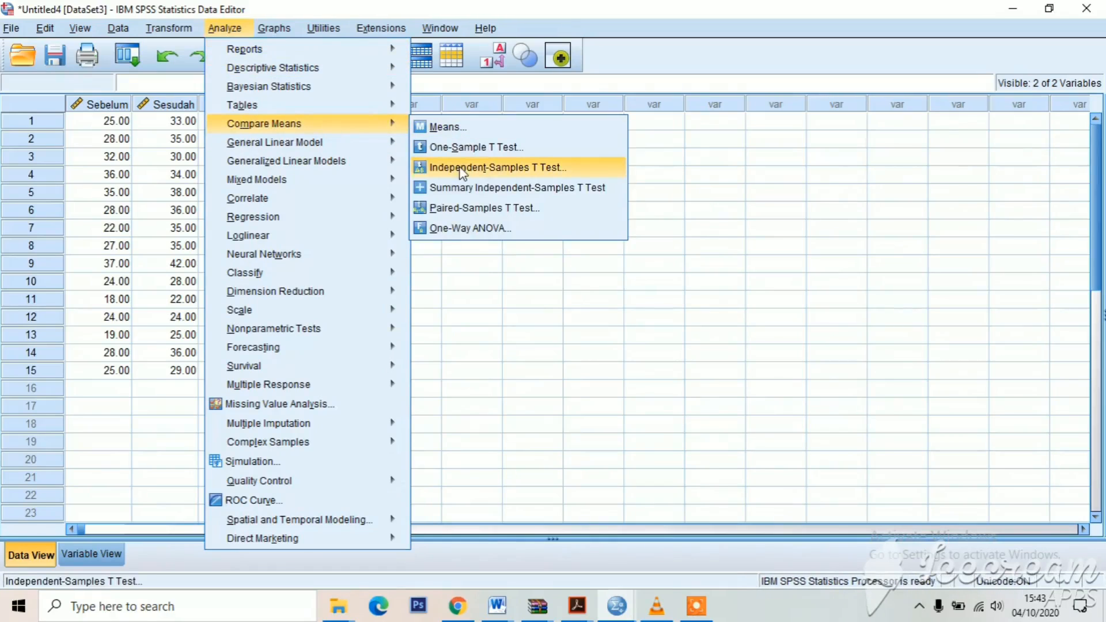
pyautogui.click(461, 206)
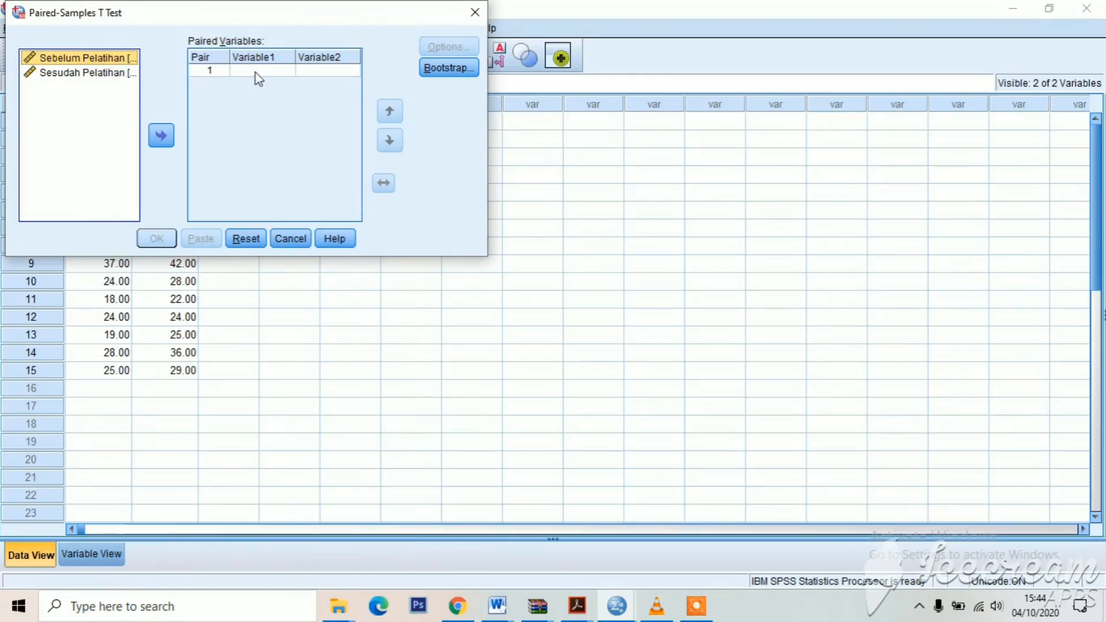
pyautogui.click(92, 73)
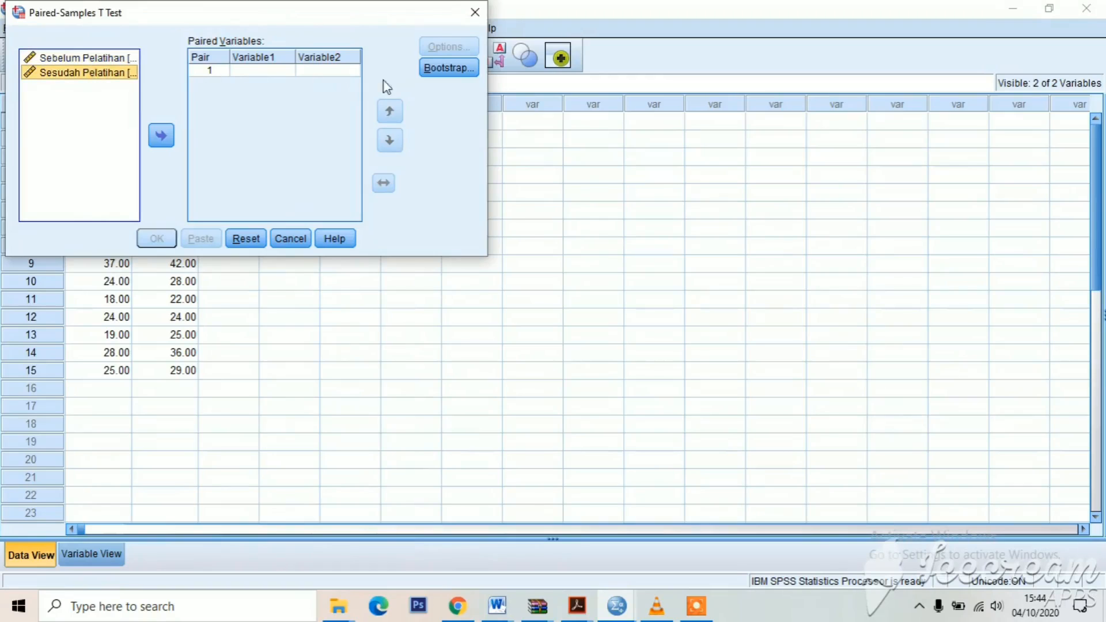
pyautogui.click(346, 73)
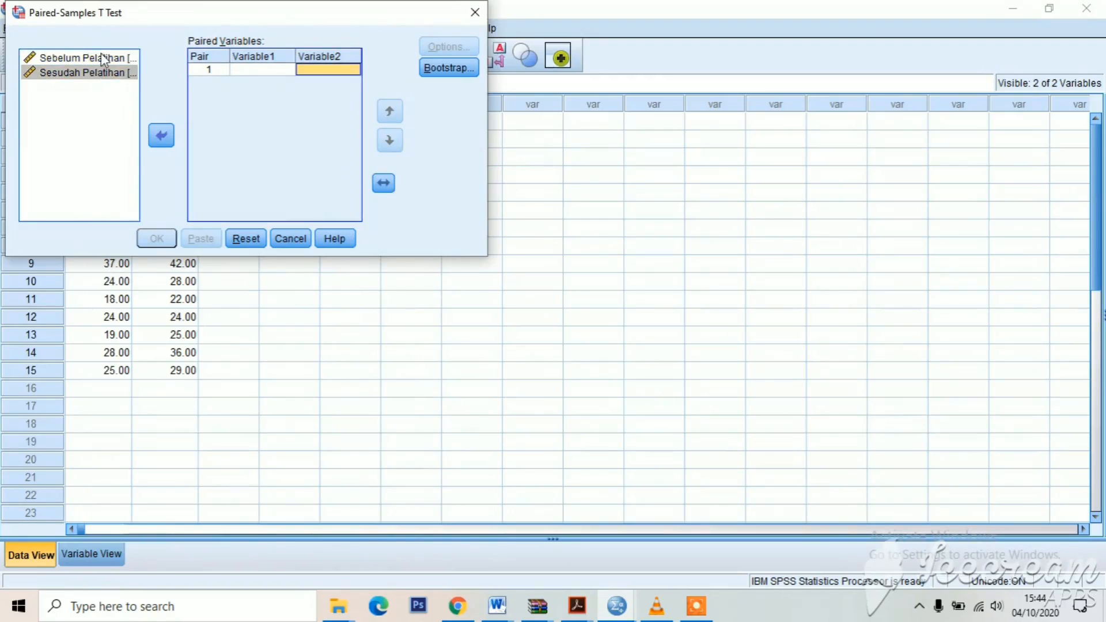
pyautogui.click(103, 59)
pyautogui.click(161, 136)
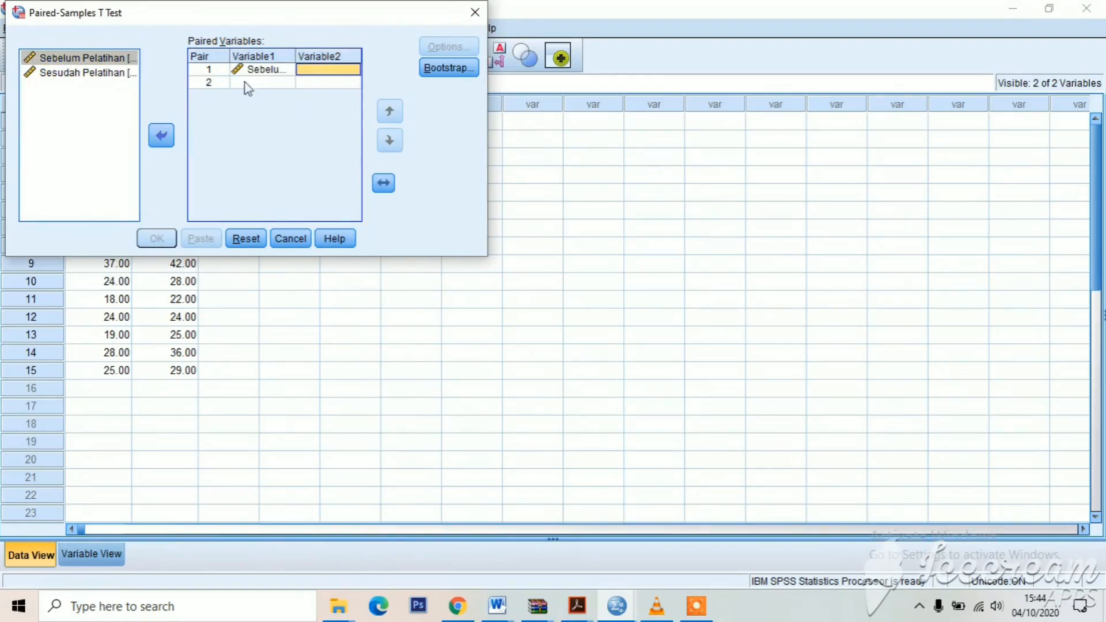
pyautogui.click(122, 73)
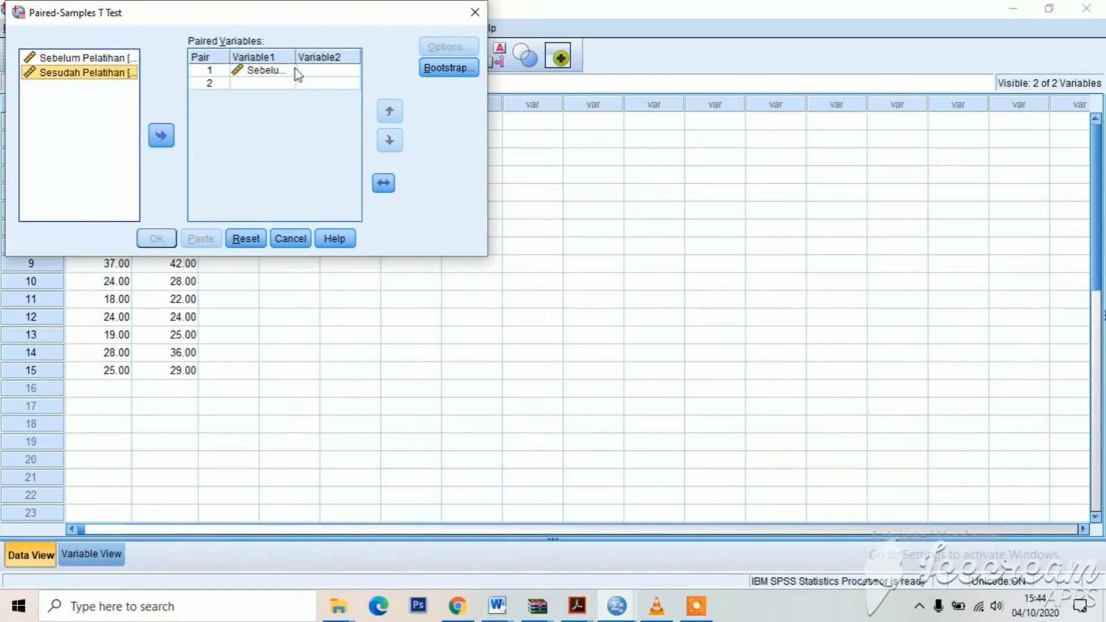
pyautogui.click(161, 135)
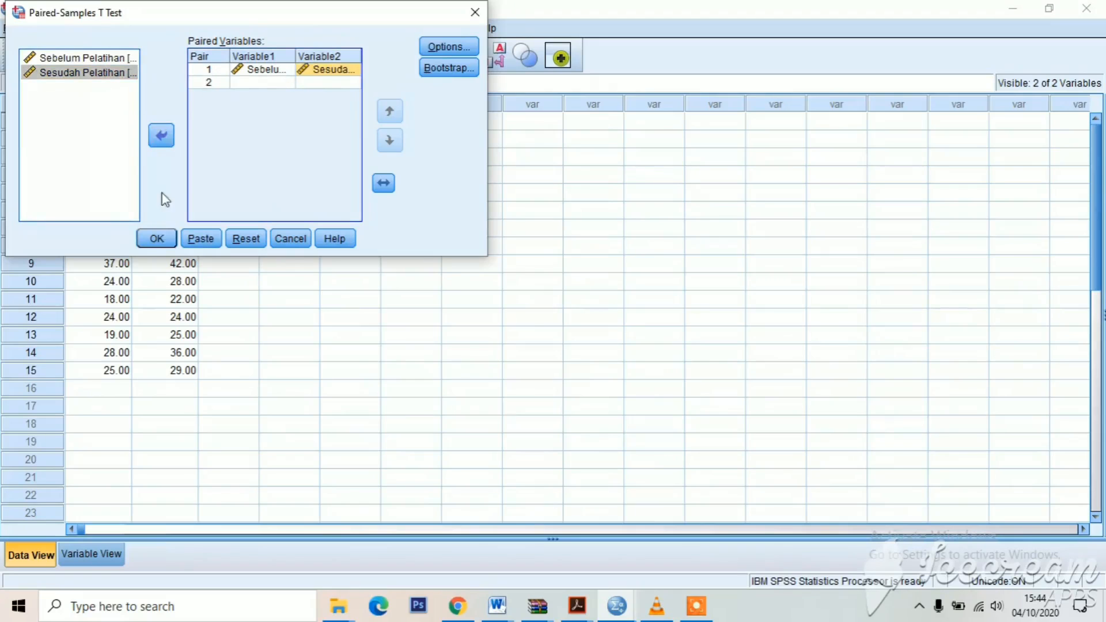
# Step: Run the paired-samples t test and maximize the output window to review the statistics, correlations and test tables
pyautogui.click(158, 239)
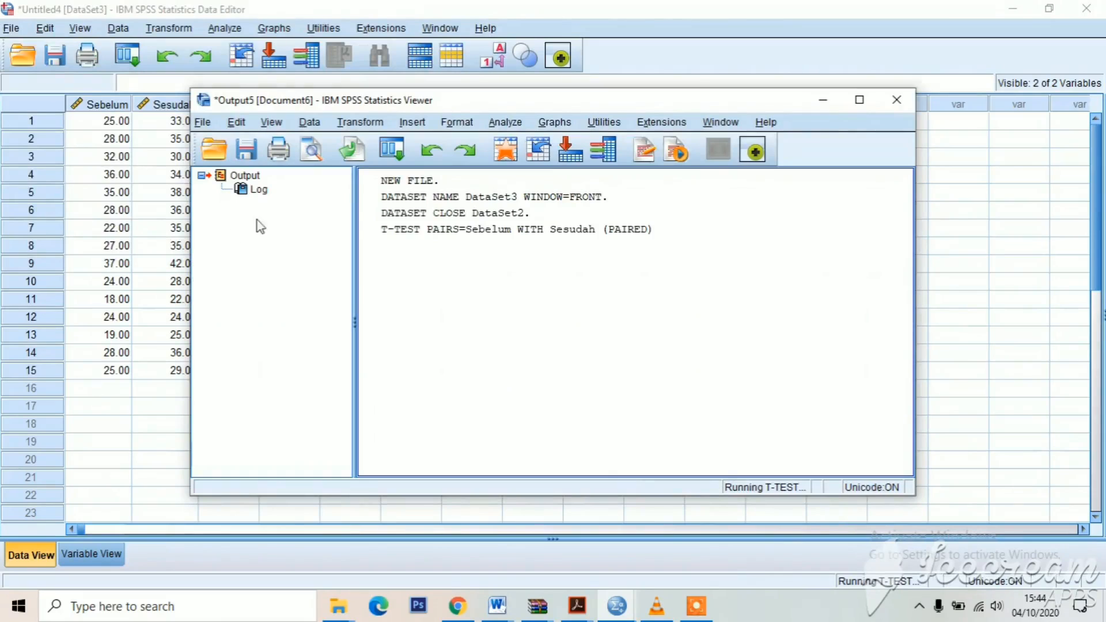
pyautogui.click(858, 100)
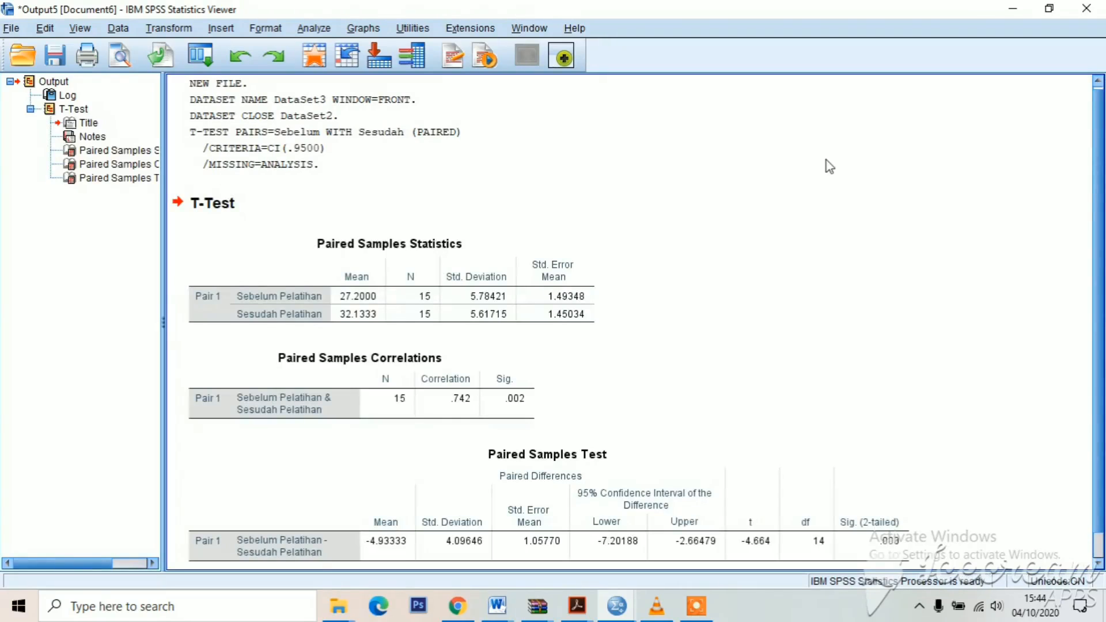
pyautogui.scroll(-1, 835, 237)
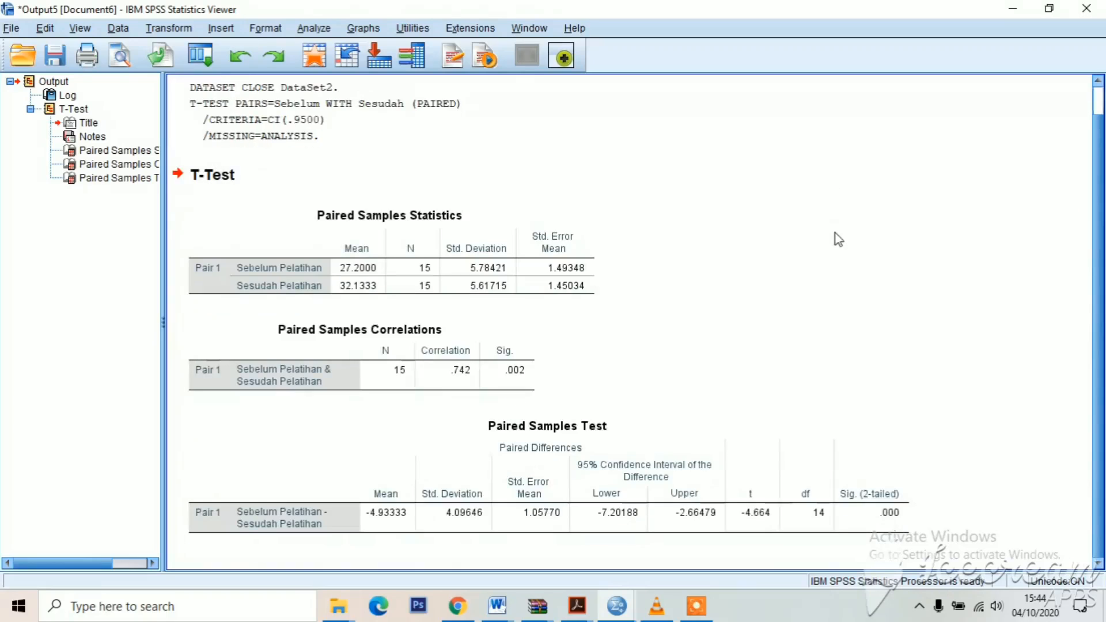
# Step: Examine the Paired Samples Statistics, Paired Samples Correlations and Paired Samples Test tables in the output
pyautogui.click(302, 217)
pyautogui.click(295, 339)
pyautogui.click(436, 445)
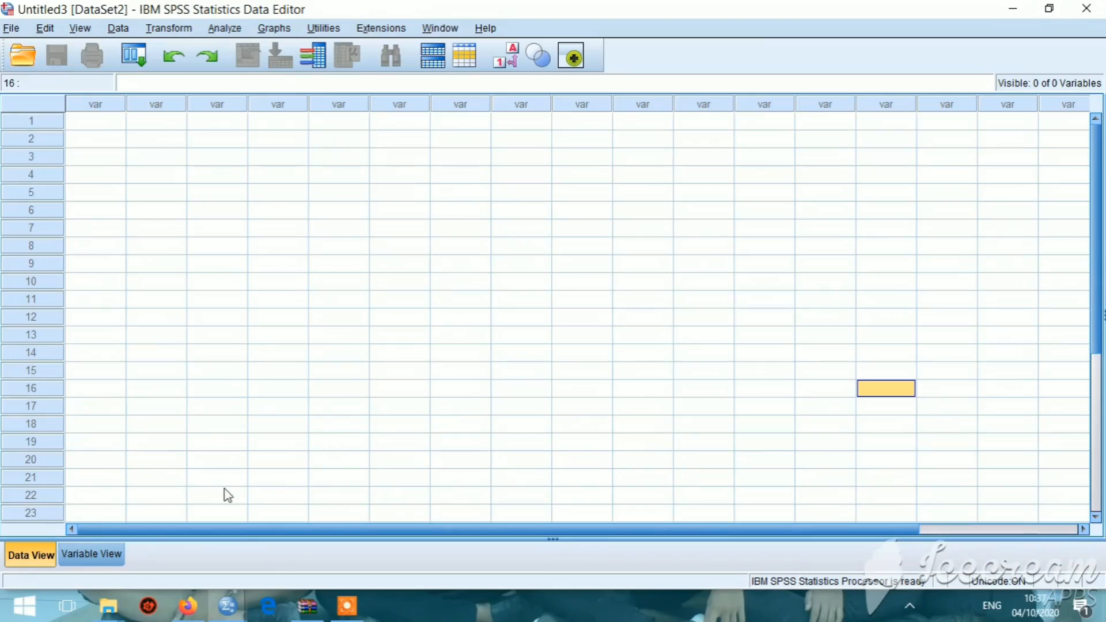
# Step: Define numeric variables Nilai, labelled Nilai ujian SIM, and Status, labelled Status, in the empty dataset, and set Status's measure to Nominal
pyautogui.click(113, 551)
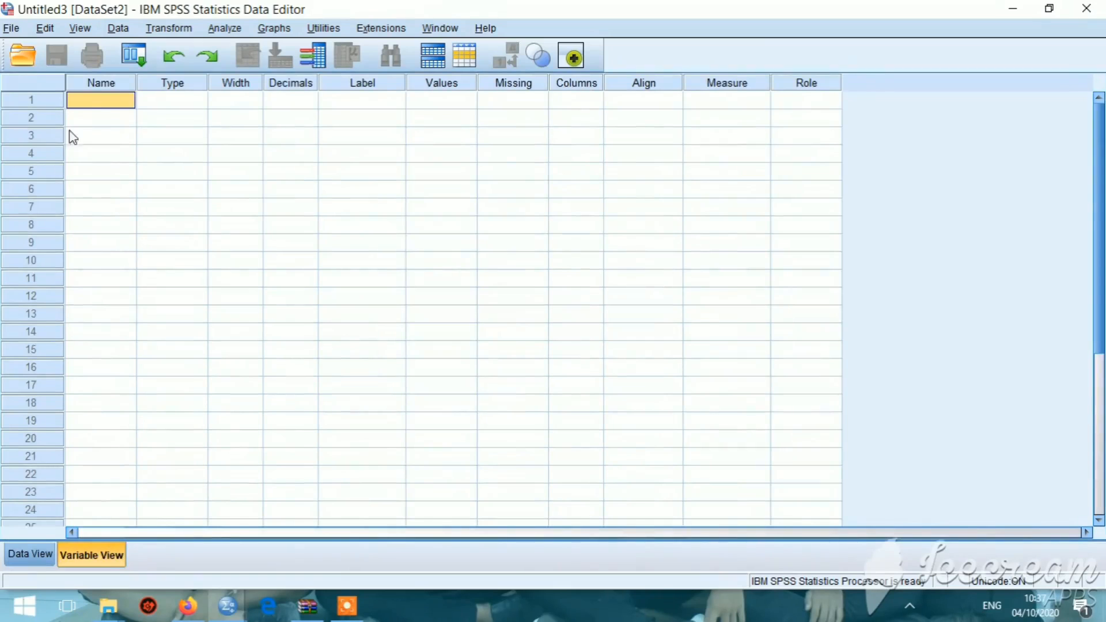
pyautogui.click(85, 101)
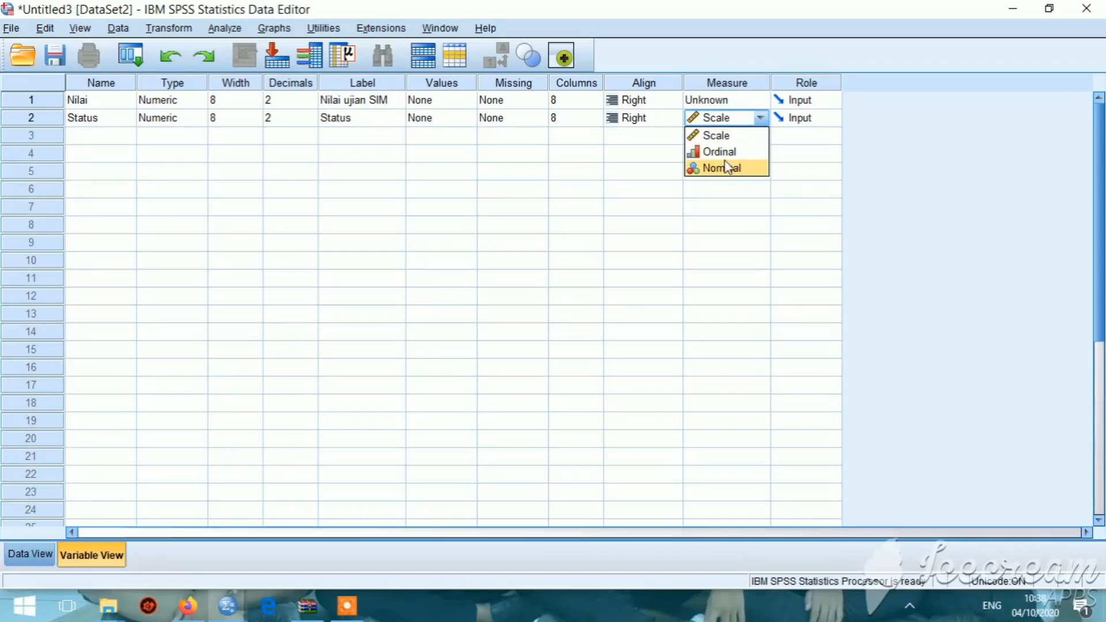
pyautogui.click(724, 170)
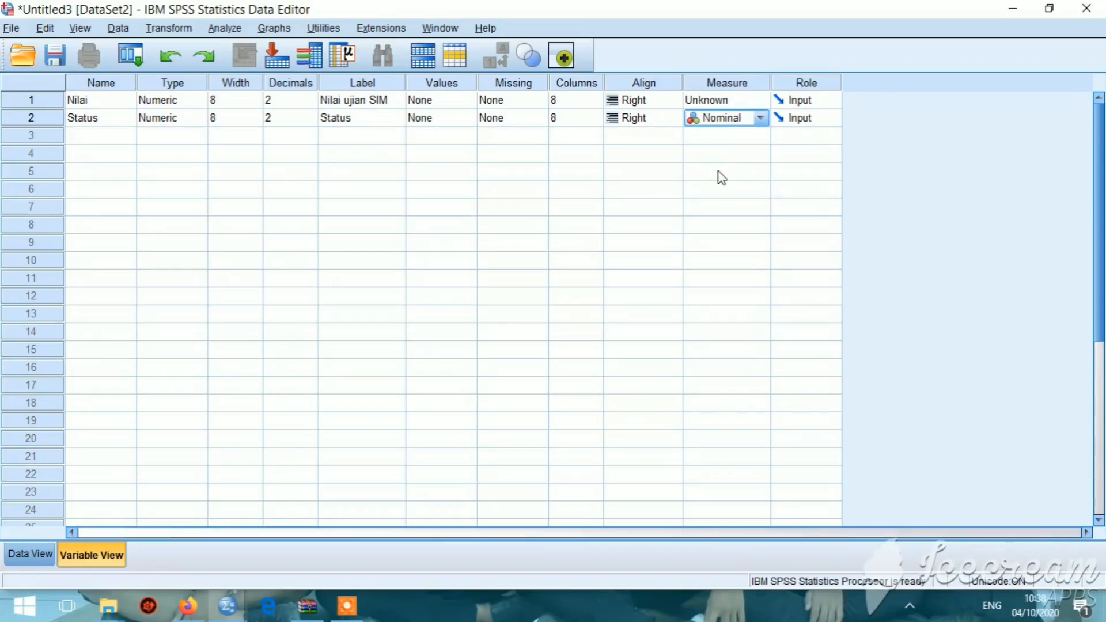
# Step: Enter Nilai values 87/82/73/78/73/84/89 with Status 1, 90/83/85/93/92/75/73 with Status 2, and 95/98/95/87/88/93 with Status 3 in the data grid
pyautogui.click(23, 562)
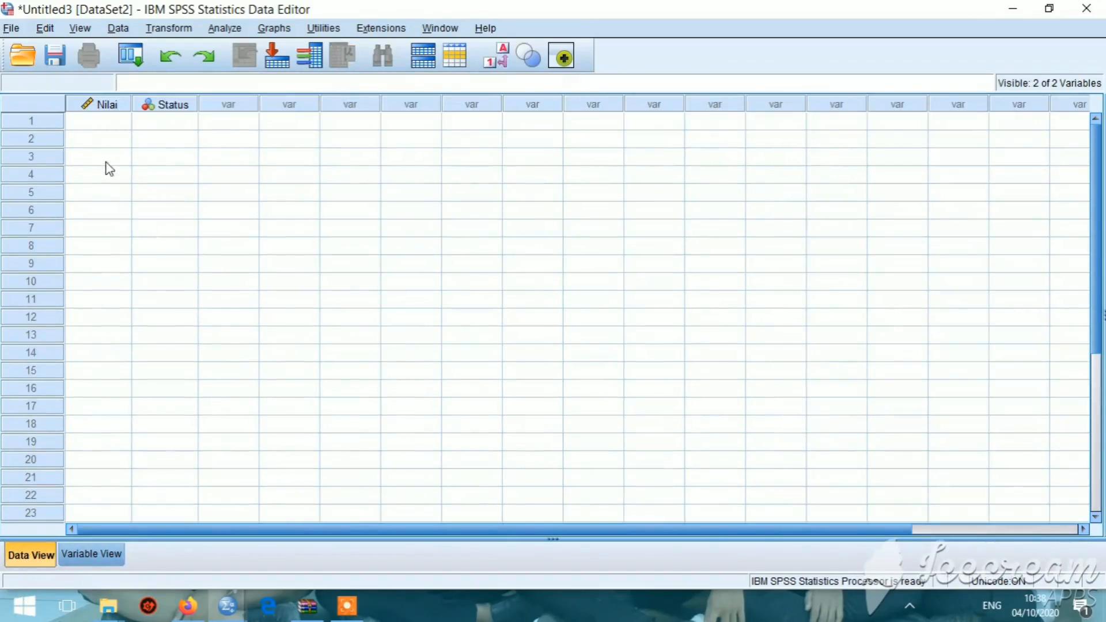
pyautogui.click(108, 122)
pyautogui.write('87.00\t1.00 82.00\t1.00 73.00\t1.00 78.00\t1.00 73.00\t1.00 84.00\t1.00 89.00\t1.00 90.00\t2.00 83.00\t2.00 85.00\t2.00 93.00\t2.00 92.00\t2.00 75.00\t2.00 73.00\t2.00 95.00\t3.00 98.00\t3.00 95.00\t3.00 87.00\t3.00 88.00\t3.00 93.00\t3.00')
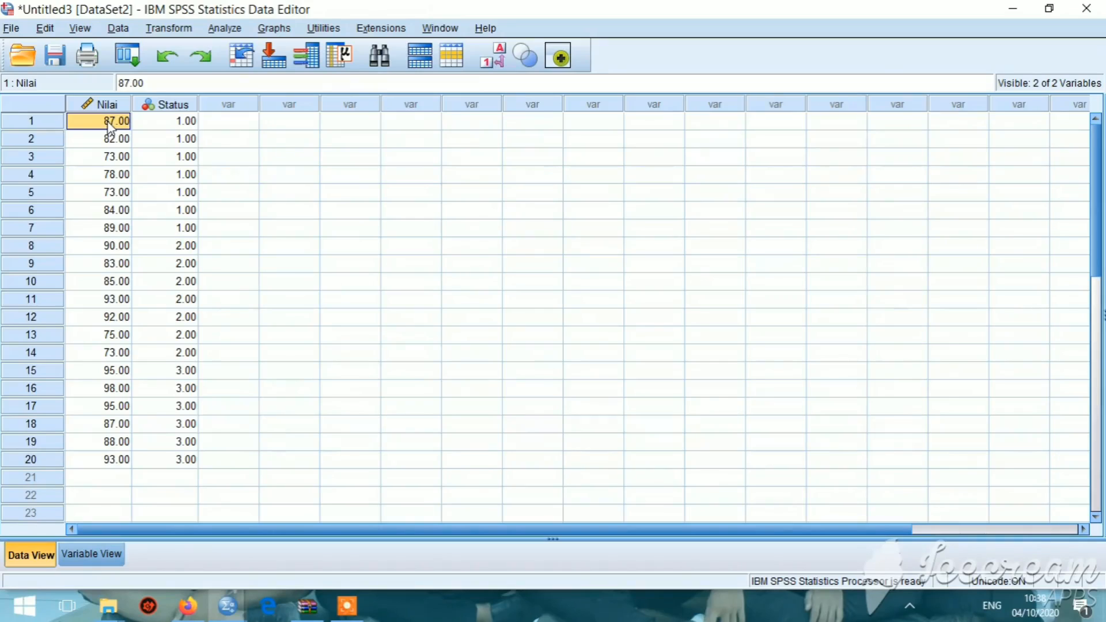
# Step: Set up a One-Way ANOVA with Nilai ujian SIM as the dependent variable and Status as the factor
pyautogui.click(241, 30)
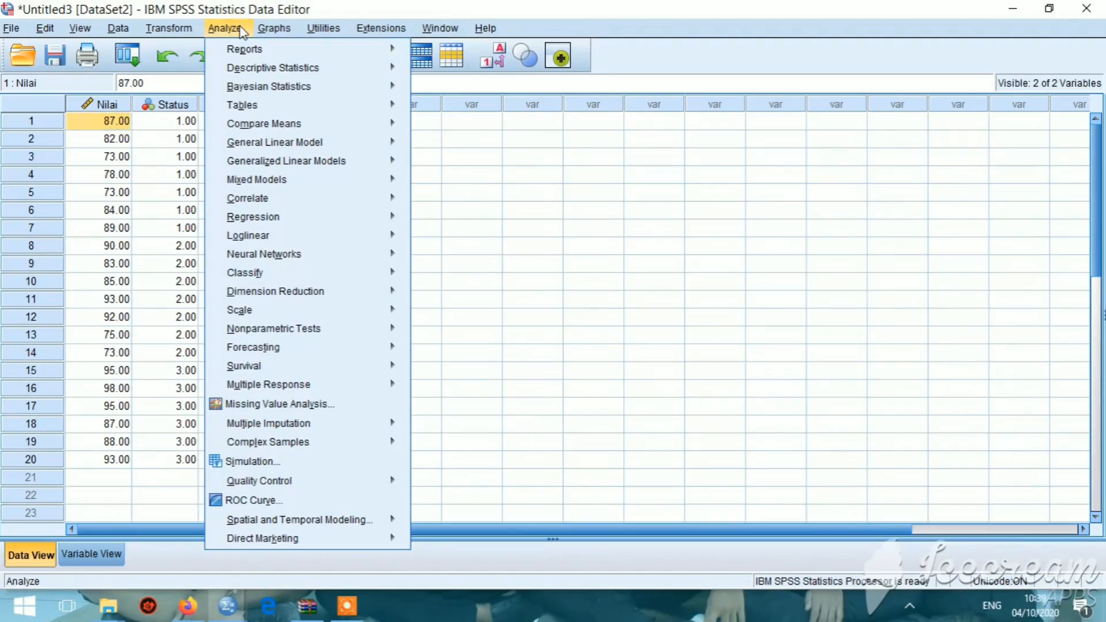
pyautogui.moveTo(246, 129)
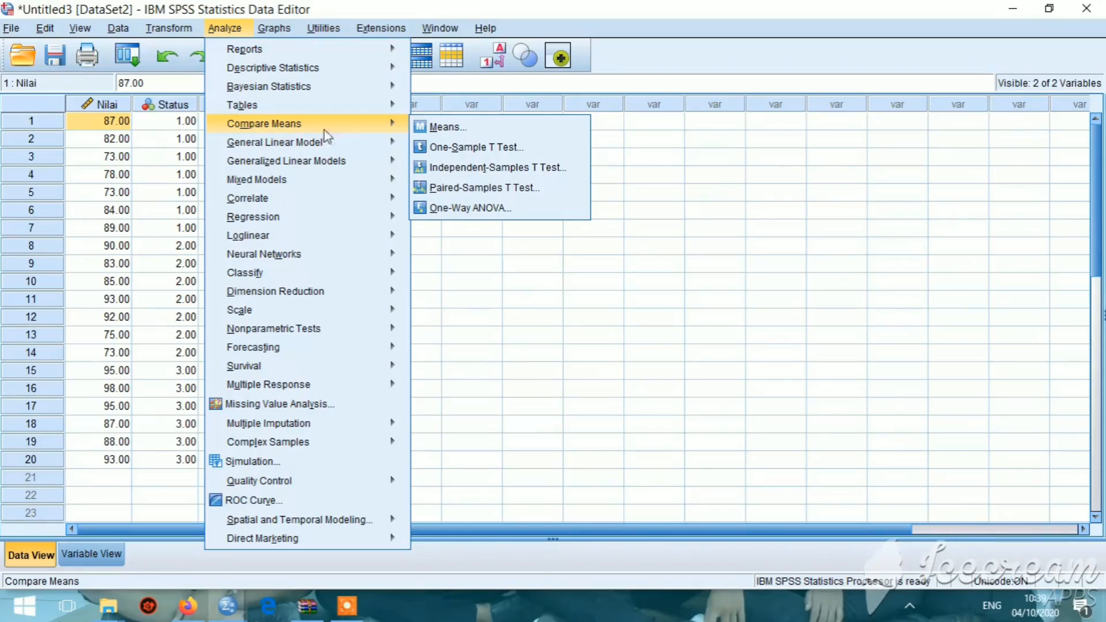
pyautogui.click(442, 207)
pyautogui.moveTo(455, 243); pyautogui.dragTo(565, 257)
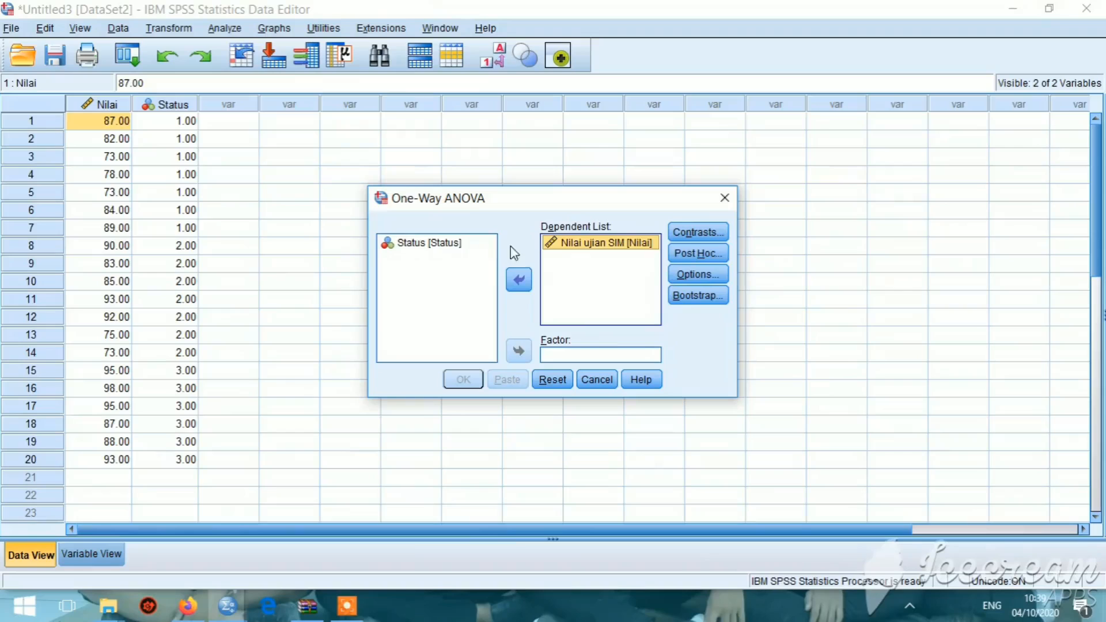
pyautogui.moveTo(440, 247); pyautogui.dragTo(559, 347)
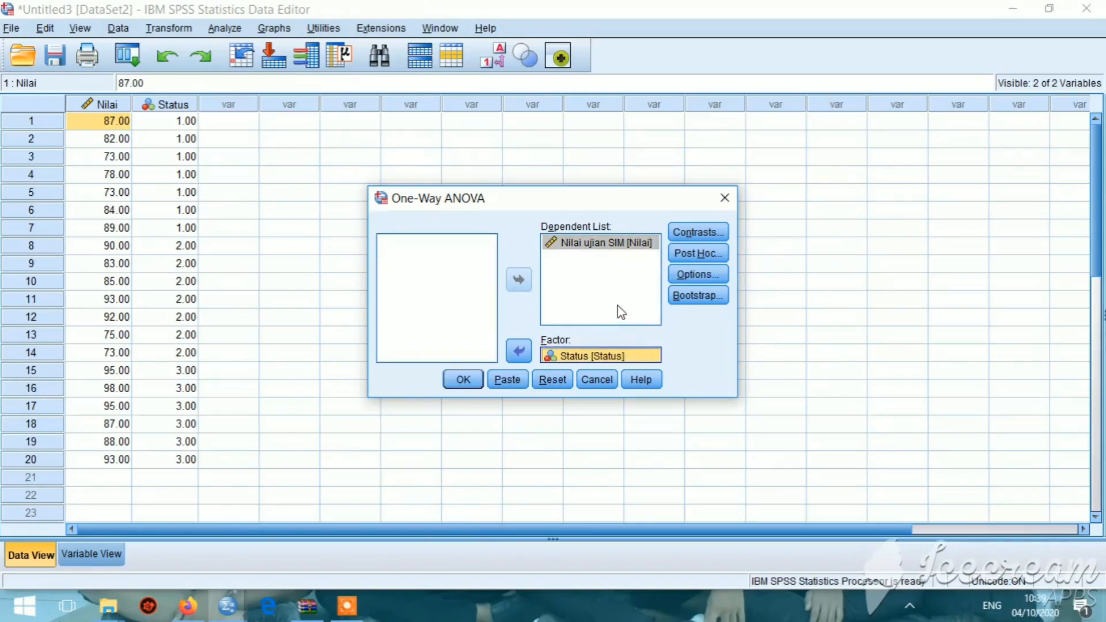
# Step: Include Descriptive statistics and the Homogeneity of variance test in the ANOVA, and run the analysis
pyautogui.click(693, 271)
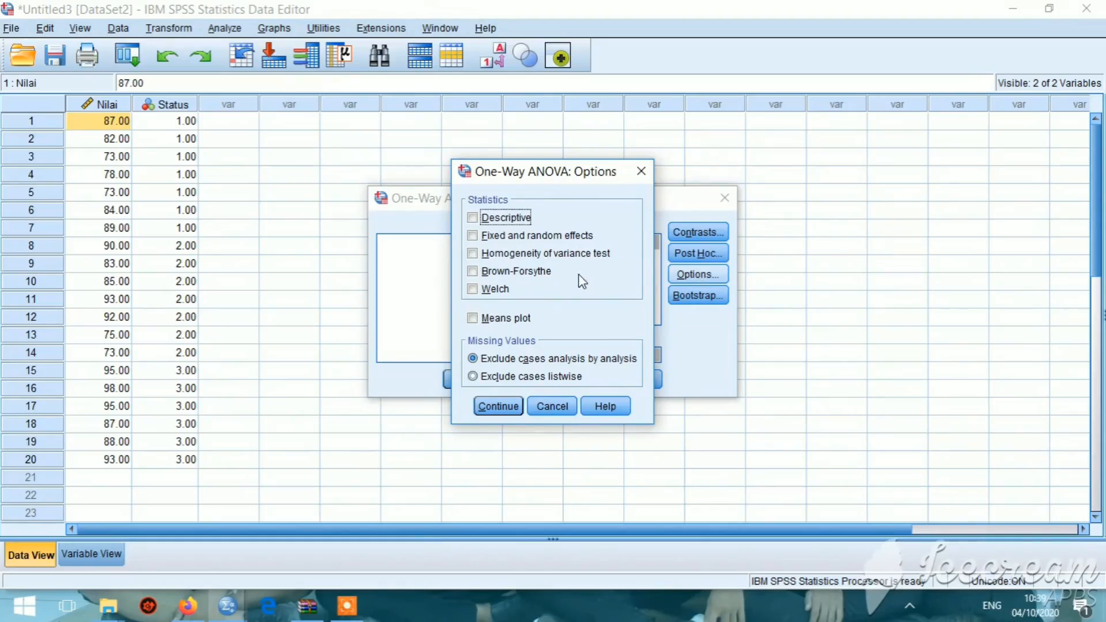
pyautogui.click(498, 221)
pyautogui.click(473, 254)
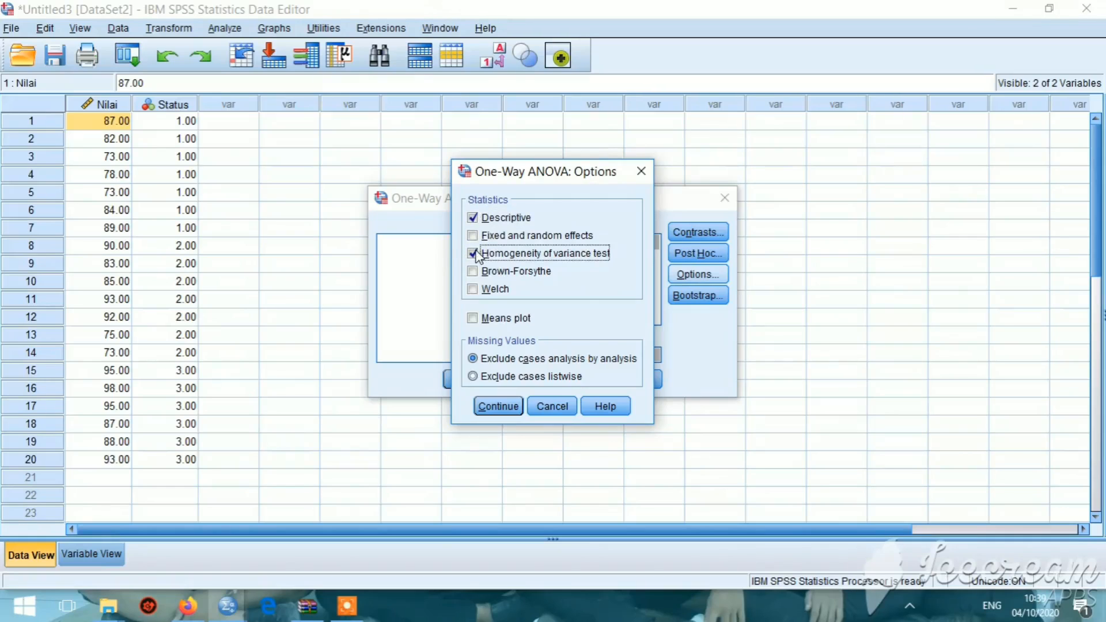
pyautogui.click(496, 406)
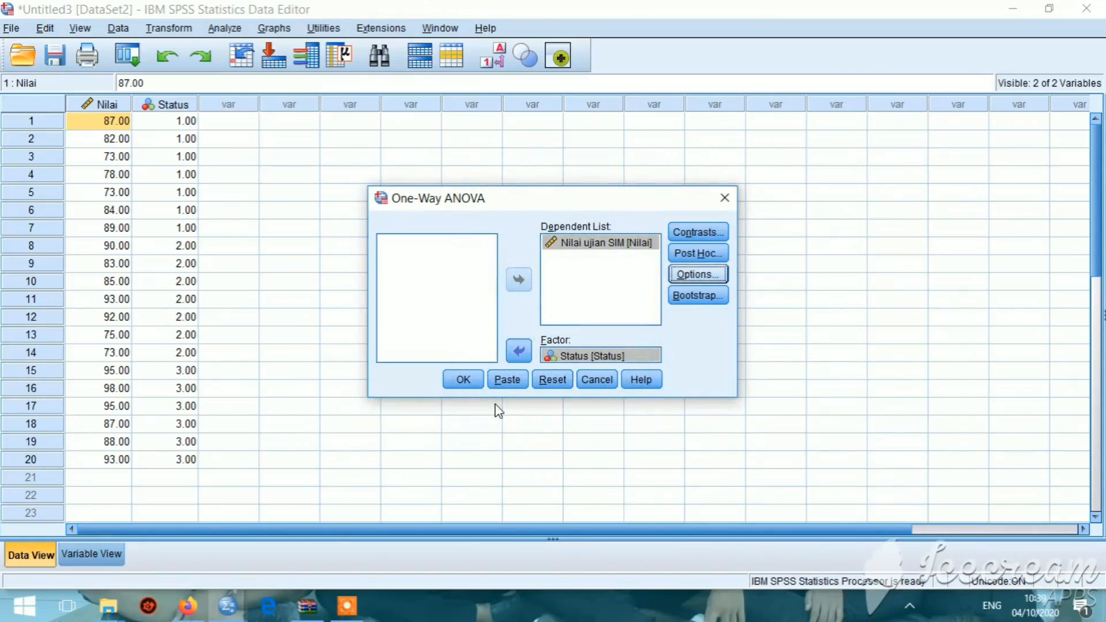
pyautogui.click(463, 380)
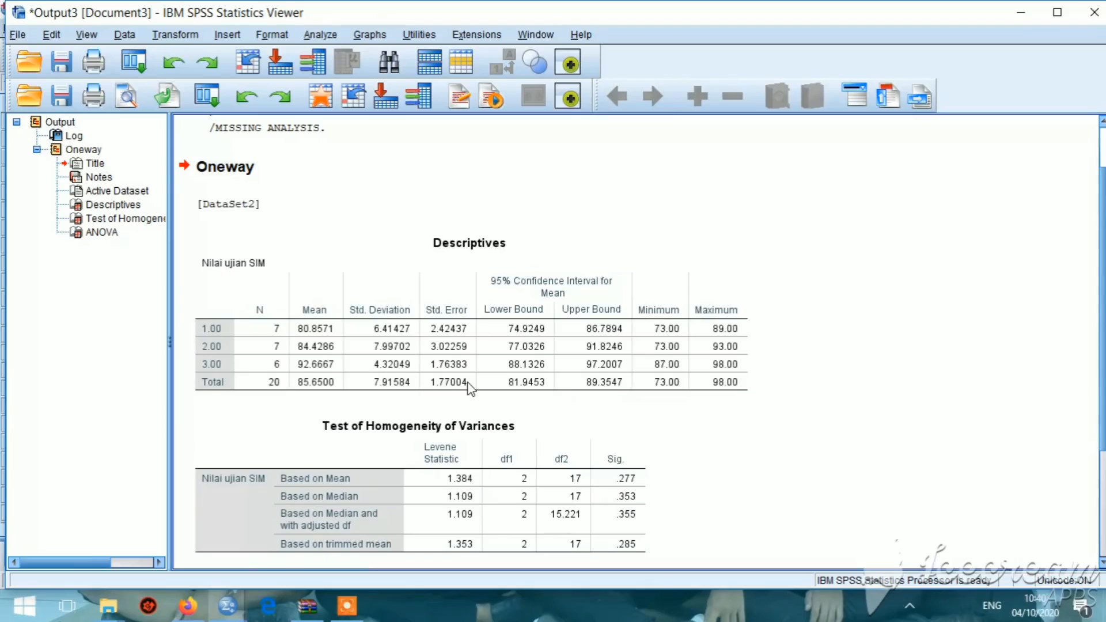
# Step: Review the Descriptives, Test of Homogeneity of Variances and ANOVA tables for Nilai ujian SIM
pyautogui.click(468, 385)
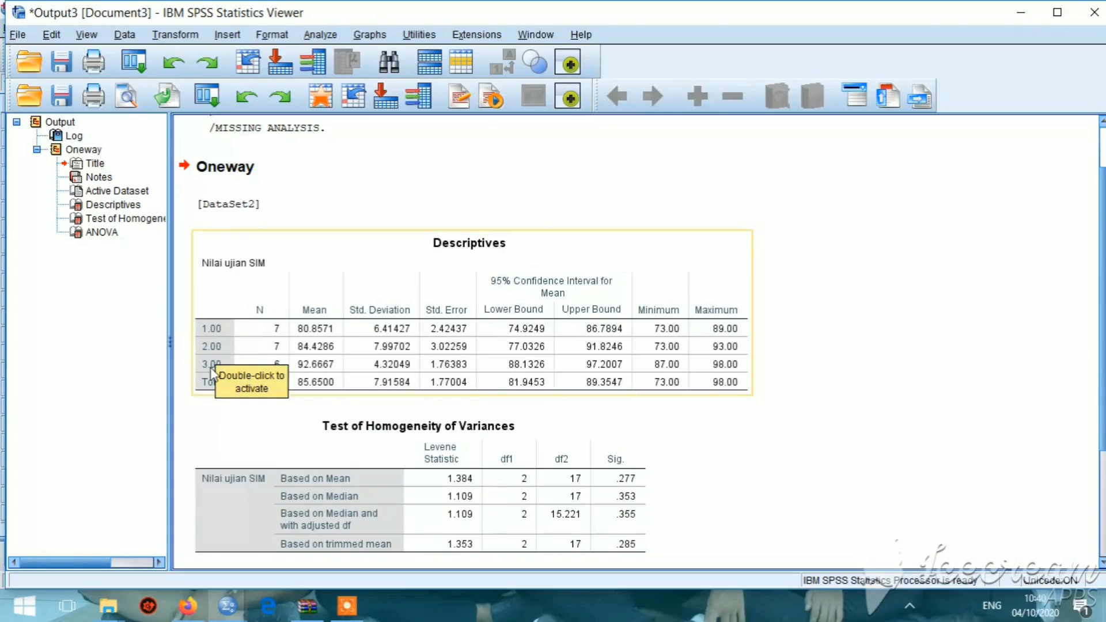
pyautogui.click(305, 403)
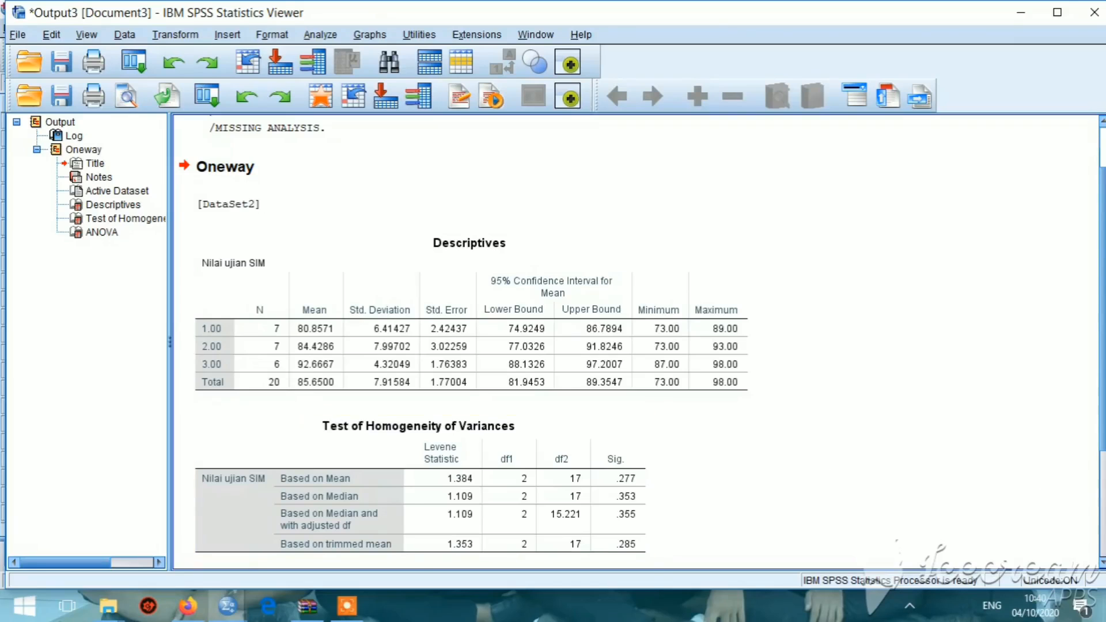
pyautogui.scroll(-3, 1103, 496)
pyautogui.click(646, 309)
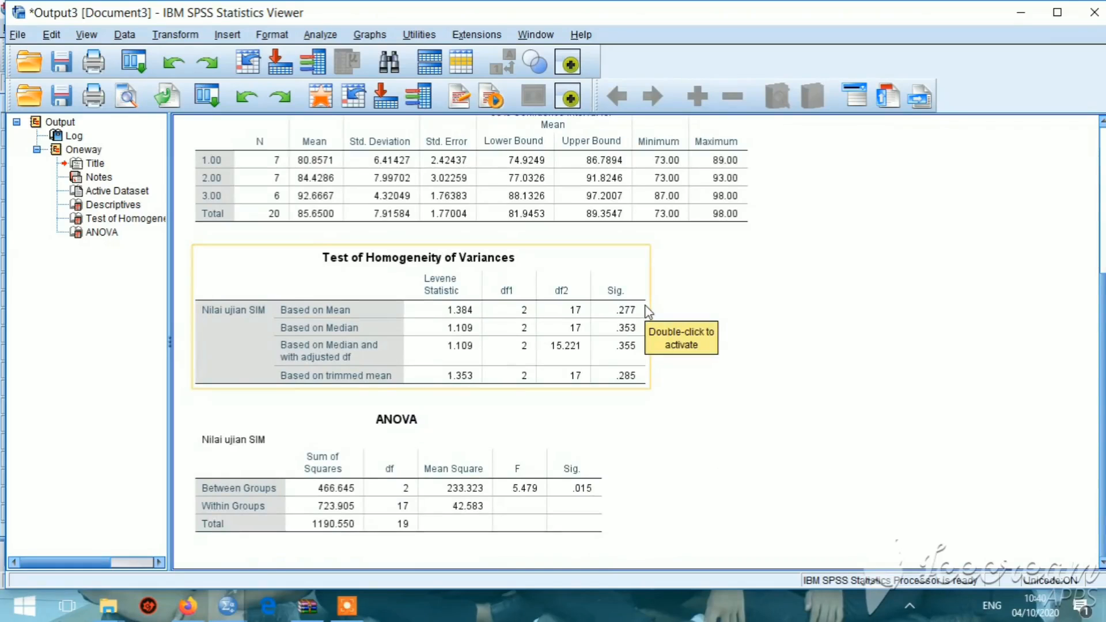
pyautogui.click(764, 306)
pyautogui.click(647, 311)
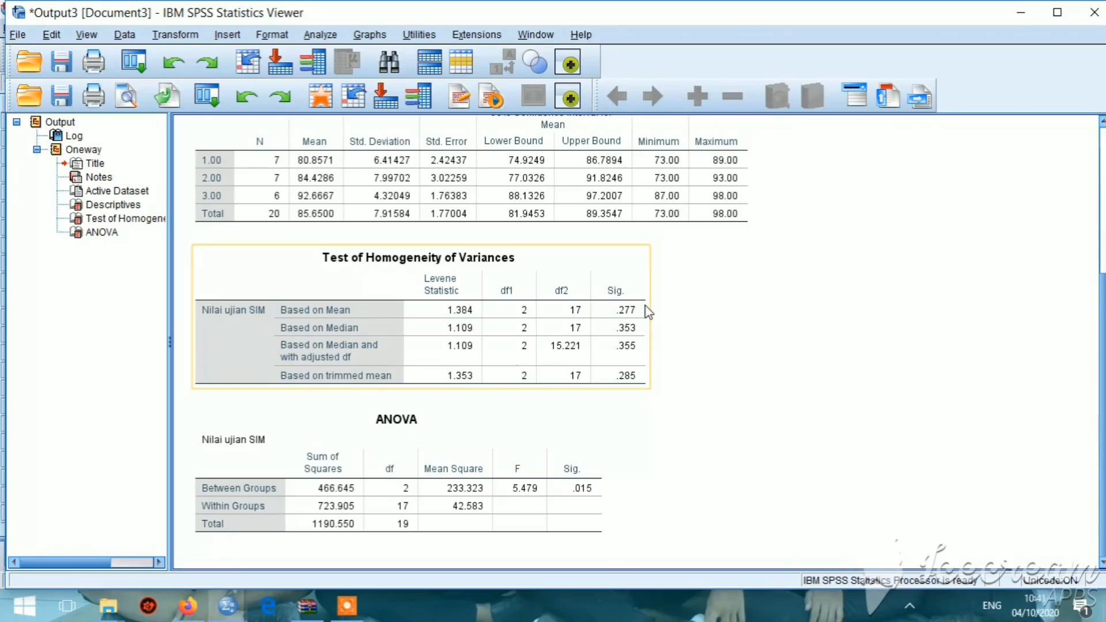
pyautogui.click(509, 514)
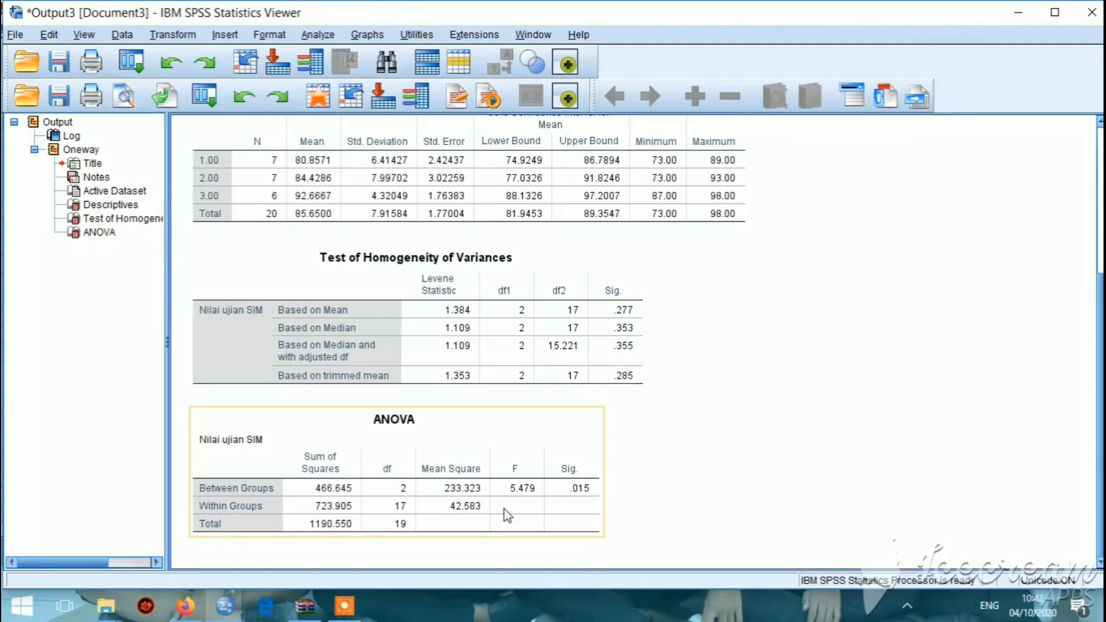